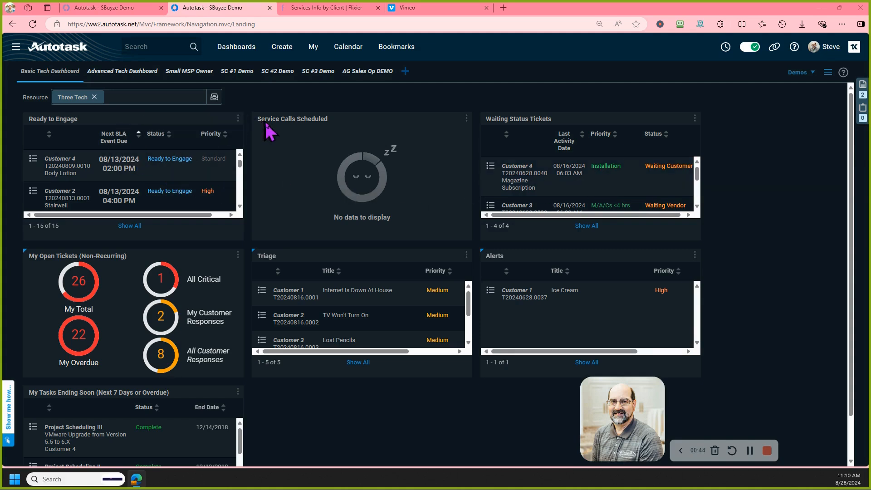
# - Open the Service Desk workflow rules from the Automation settings in Admin
pyautogui.click(403, 56)
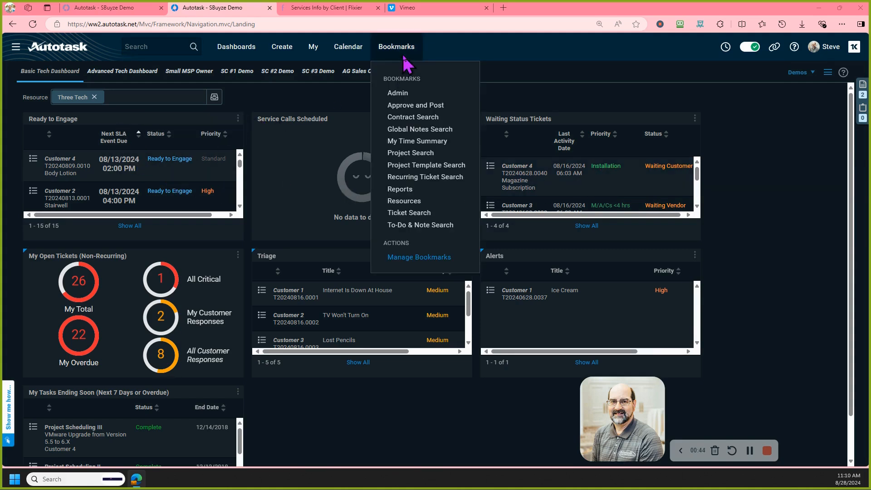
pyautogui.click(400, 94)
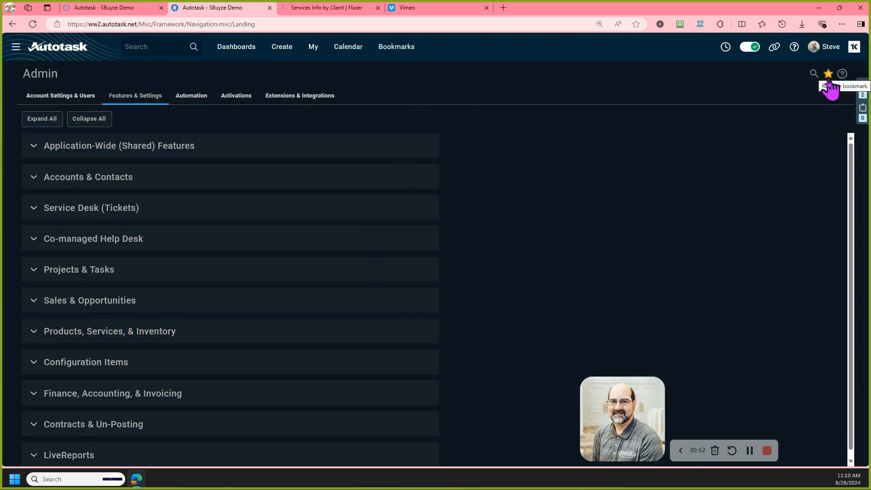
pyautogui.click(398, 53)
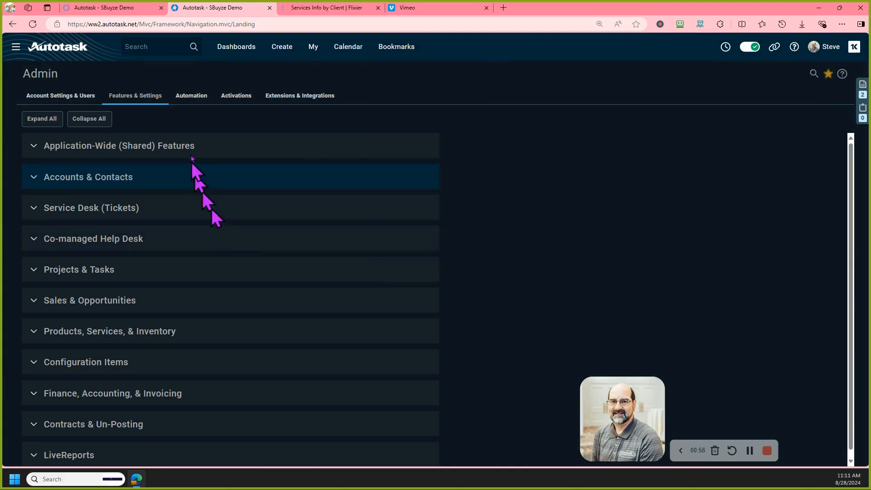
pyautogui.click(190, 96)
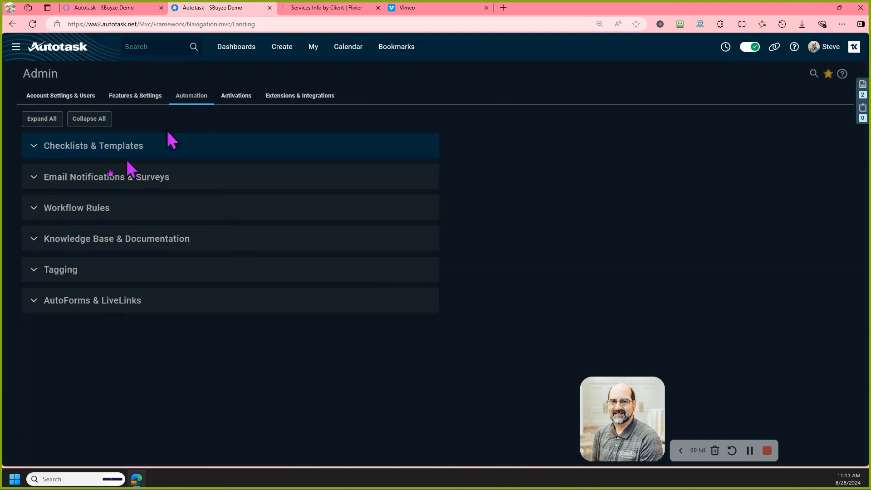
pyautogui.click(38, 210)
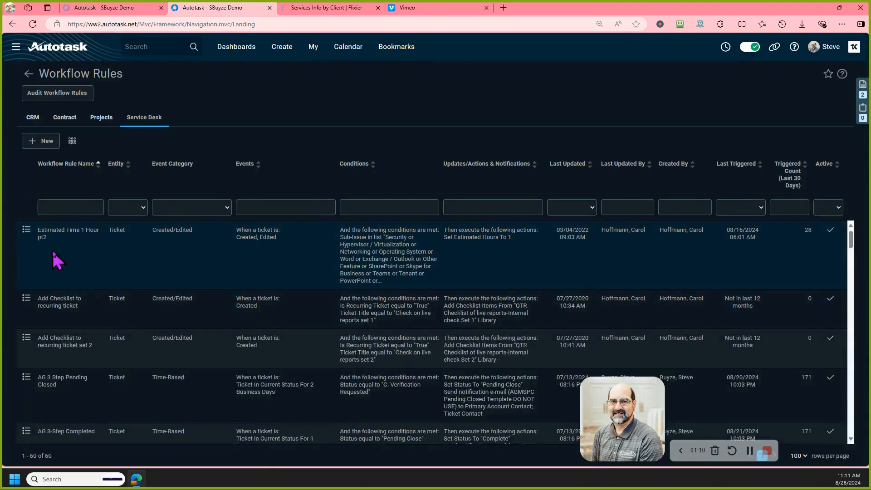
# - Create a new workflow rule in a maximized editor window and name it "update Ticket Cat and Type based on Workflow"
pyautogui.click(49, 144)
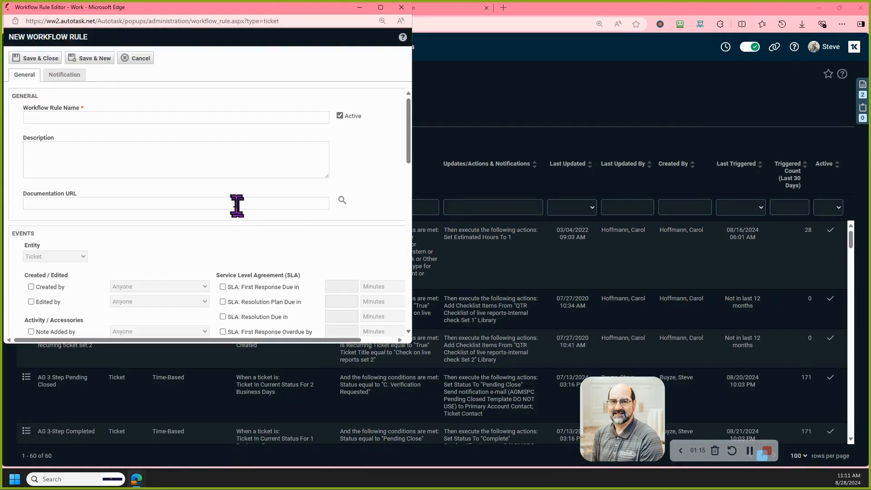
pyautogui.click(383, 8)
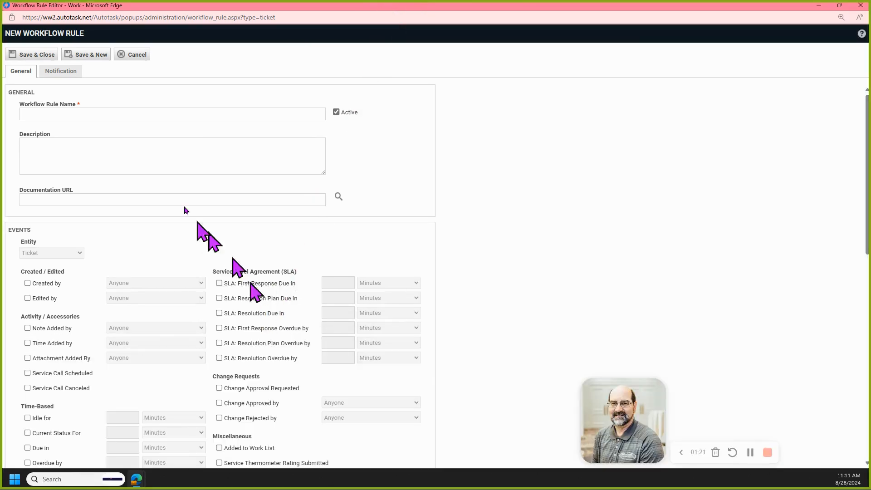
pyautogui.click(159, 115)
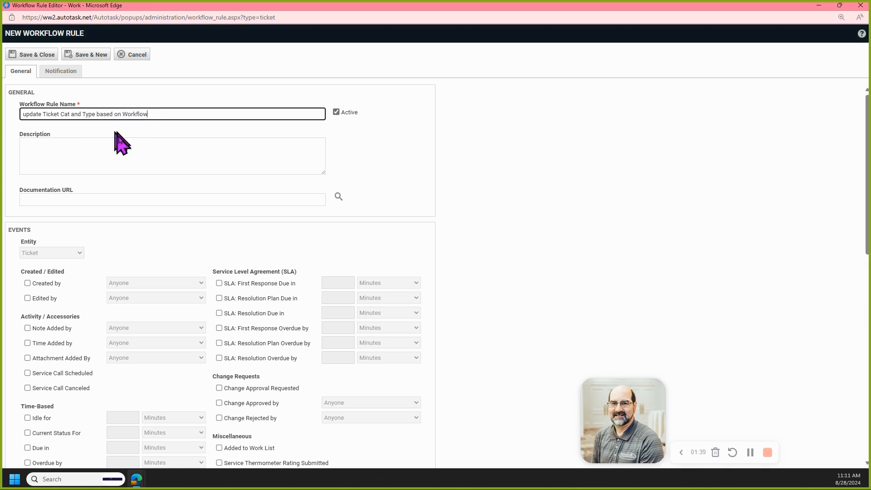
# - Enter the description "If the post-Triage Workflow is an Incident: (Critical to Standard)", accepting the suggested hyphen correction
pyautogui.click(145, 142)
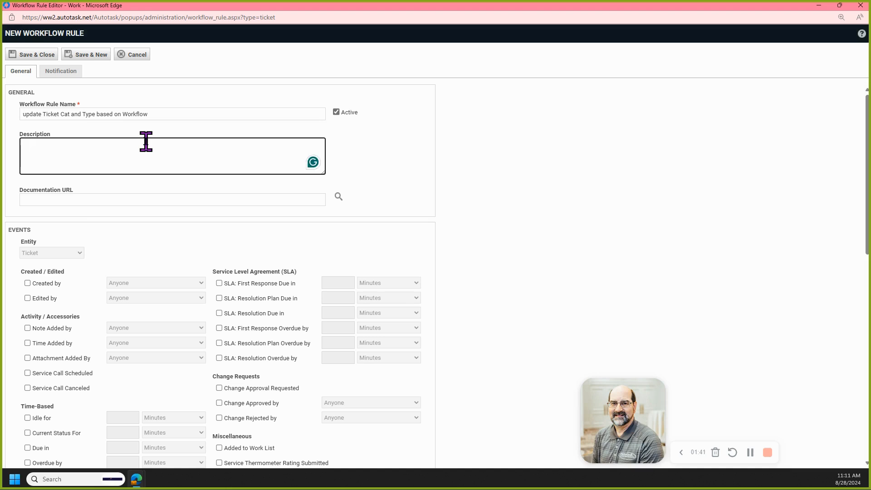
pyautogui.write('If the po')
pyautogui.write('st Triage Workflow is an Incident: (Critical to Standard')
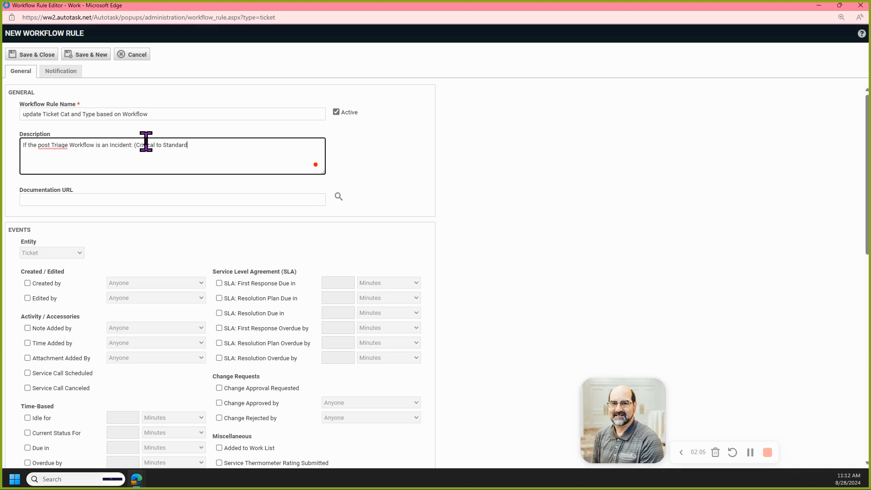
pyautogui.write(')')
pyautogui.moveTo(57, 145)
pyautogui.click(63, 175)
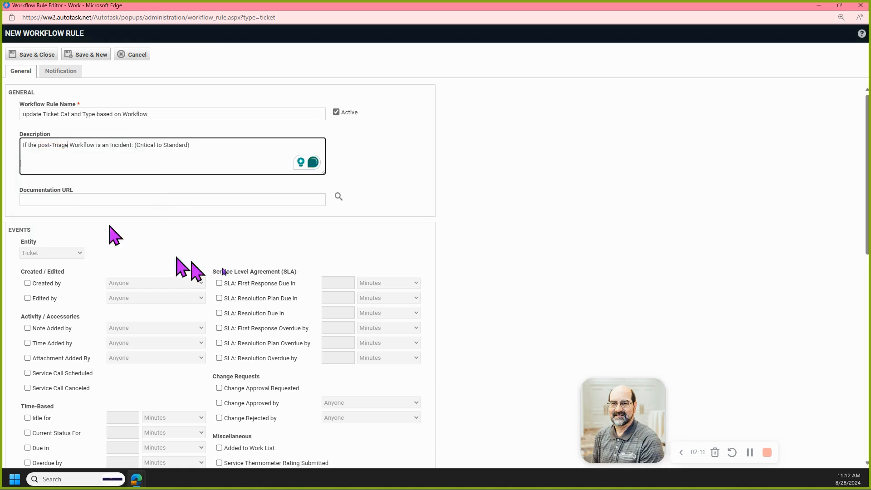
# - Enable the Created by and Edited by events for the ticket, both for Anyone
pyautogui.click(28, 284)
pyautogui.click(28, 298)
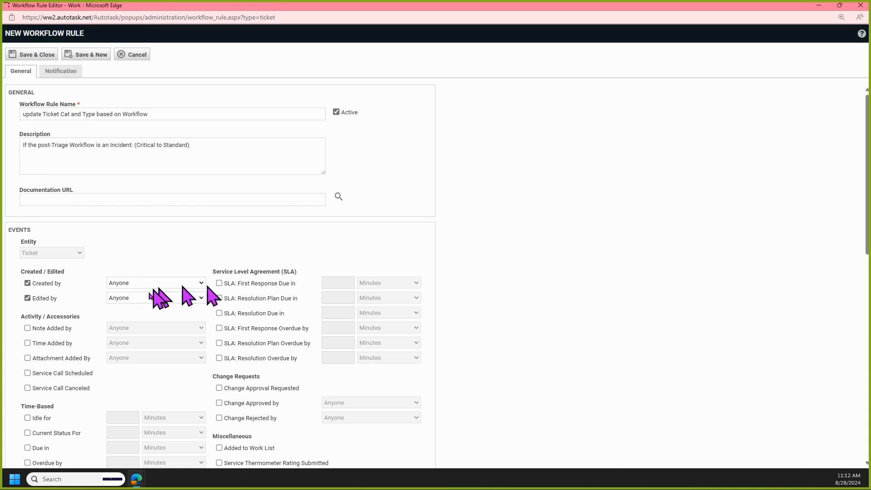
pyautogui.scroll(-2, 453, 307)
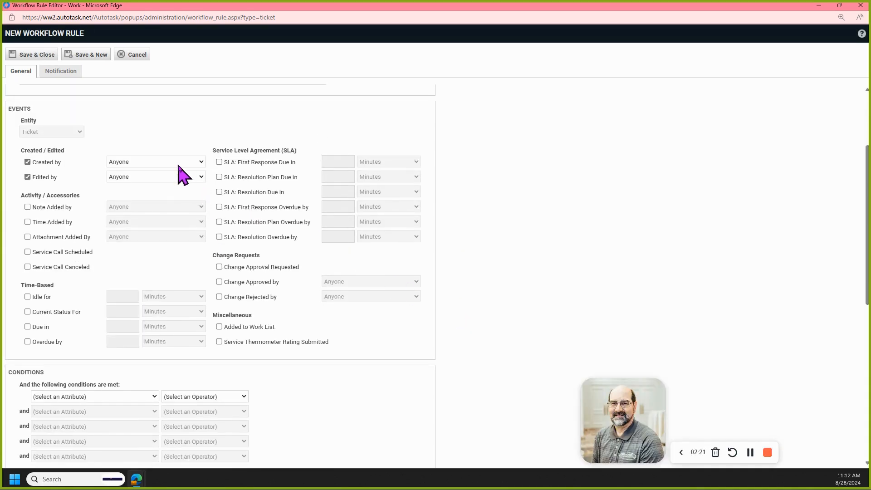
pyautogui.click(202, 161)
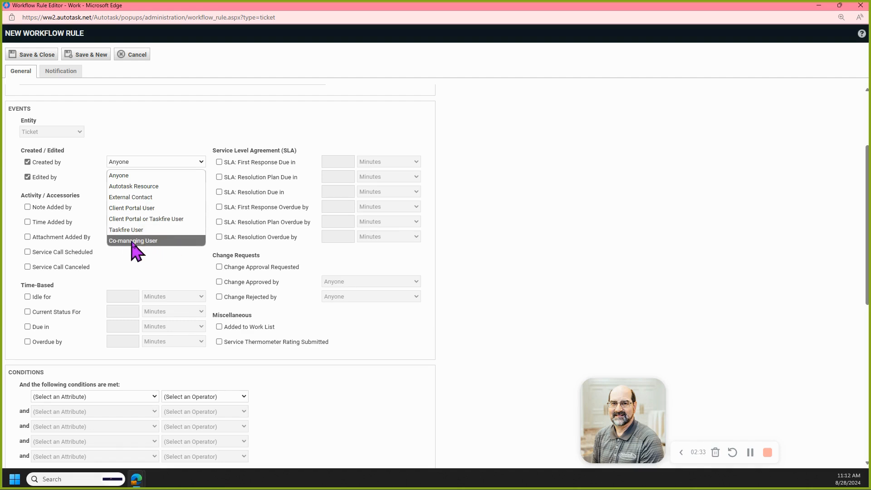
pyautogui.click(158, 177)
# - Set the first condition's attribute to Priority and its operator to In List
pyautogui.scroll(-2, 366, 375)
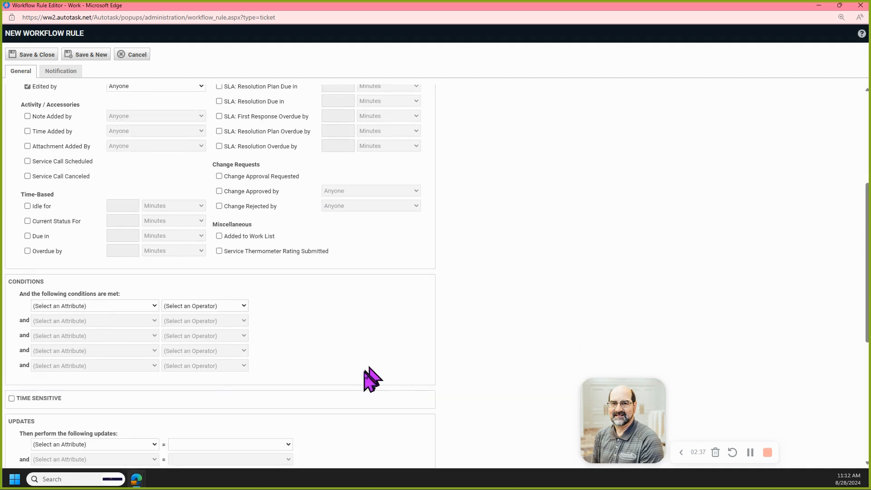
pyautogui.scroll(-1, 369, 379)
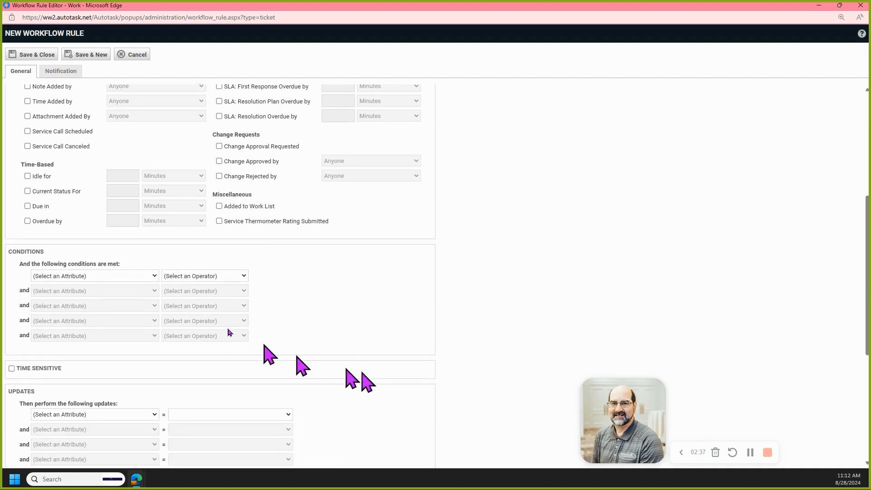
pyautogui.click(153, 277)
pyautogui.scroll(-4, 165, 213)
pyautogui.scroll(-3, 165, 212)
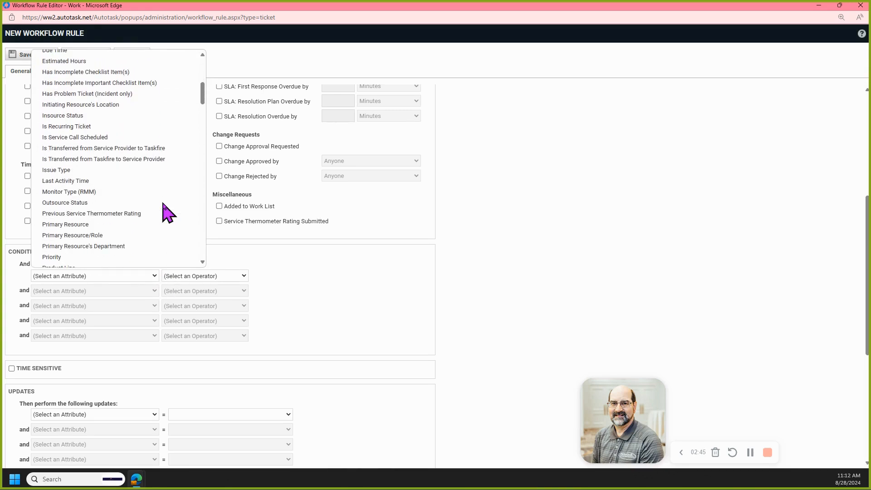
pyautogui.scroll(-1, 165, 213)
pyautogui.click(83, 226)
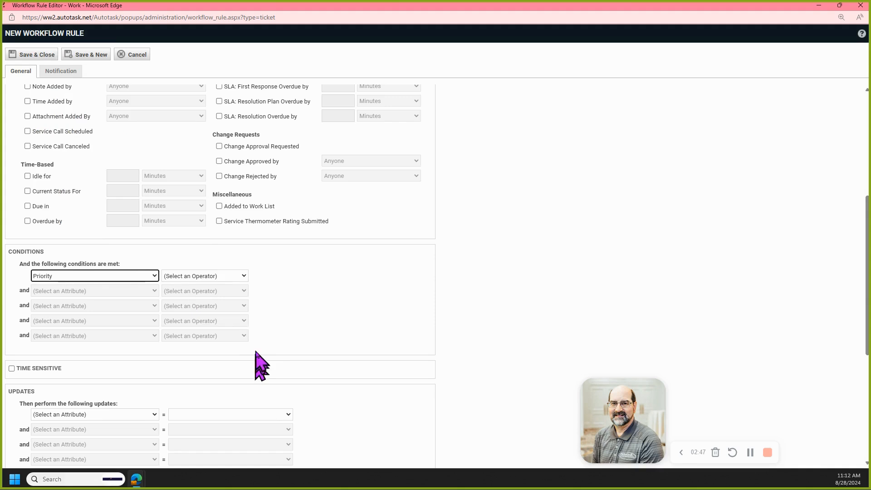
pyautogui.click(244, 276)
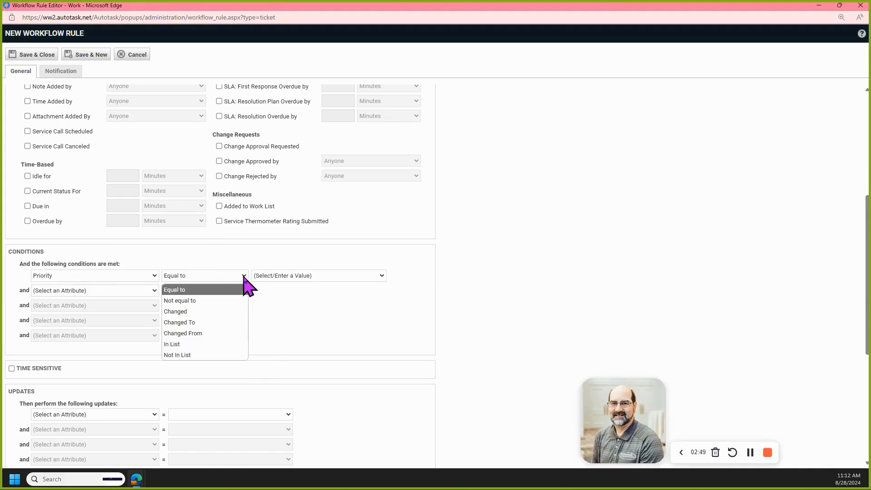
pyautogui.click(210, 345)
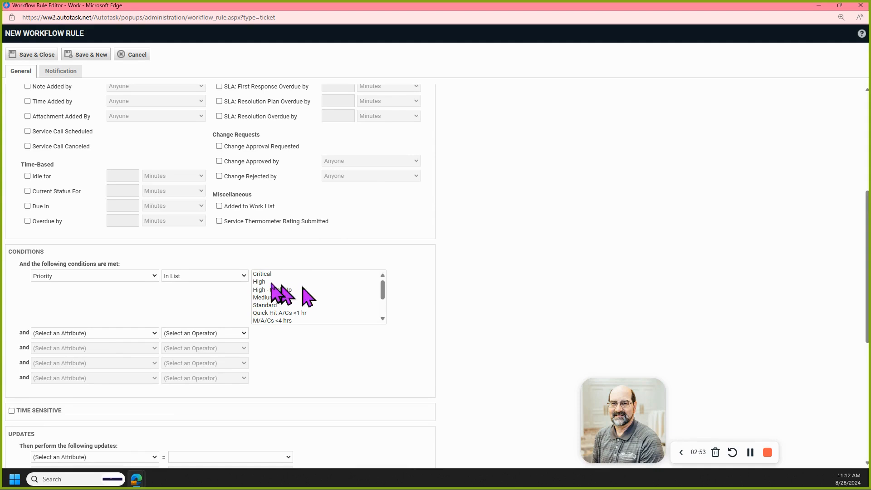
# - Select Critical, High, High - Back Up, Medium and Standard as the priority values of the first condition
pyautogui.click(273, 275)
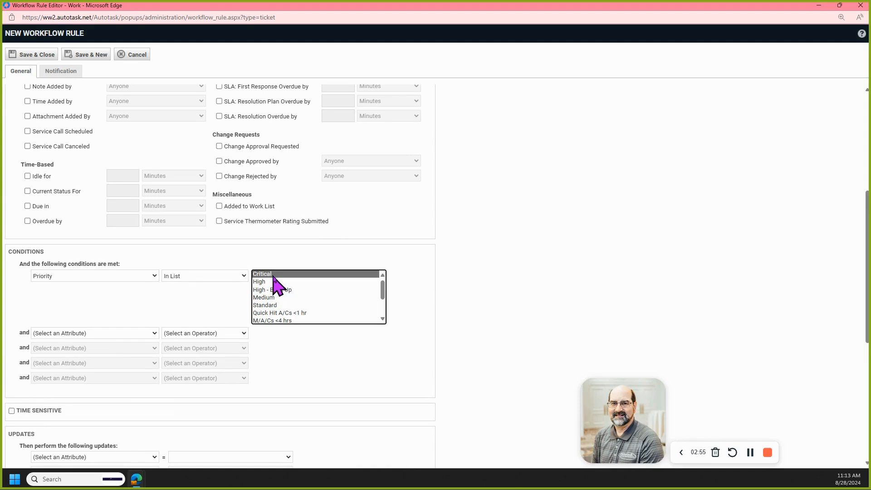
pyautogui.keyDown('ctrl'); pyautogui.click(276, 282); pyautogui.keyUp('ctrl')
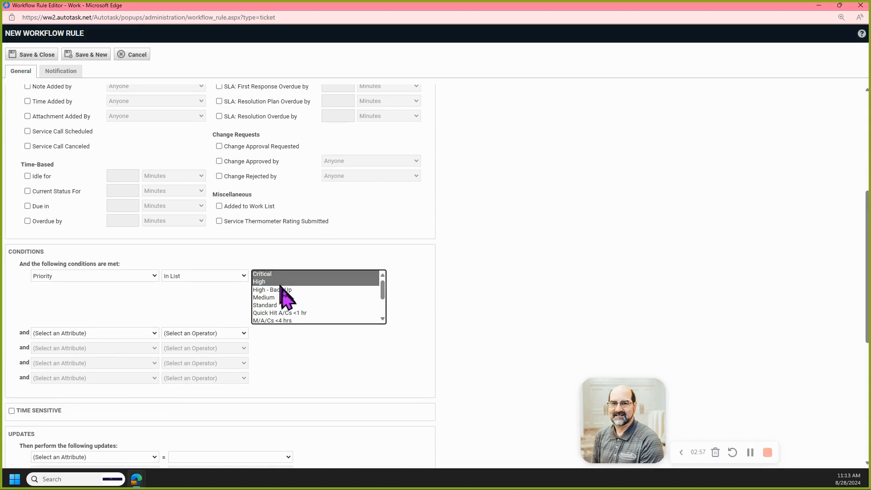
pyautogui.keyDown('ctrl'); pyautogui.click(276, 290); pyautogui.keyUp('ctrl')
pyautogui.keyDown('ctrl'); pyautogui.click(278, 299); pyautogui.keyUp('ctrl')
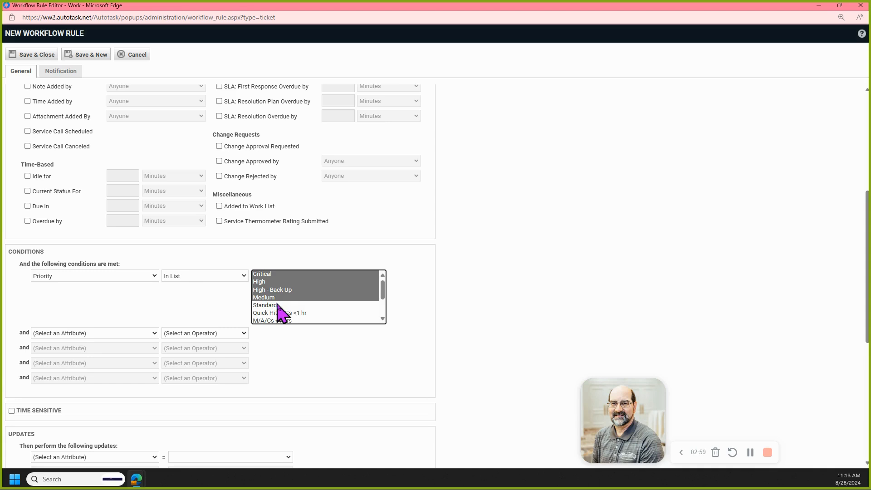
pyautogui.keyDown('ctrl'); pyautogui.click(278, 305); pyautogui.keyUp('ctrl')
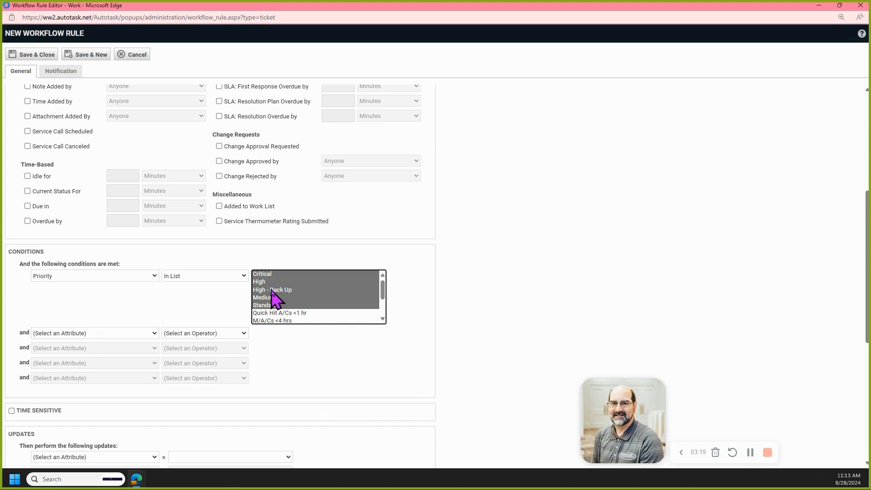
pyautogui.click(302, 347)
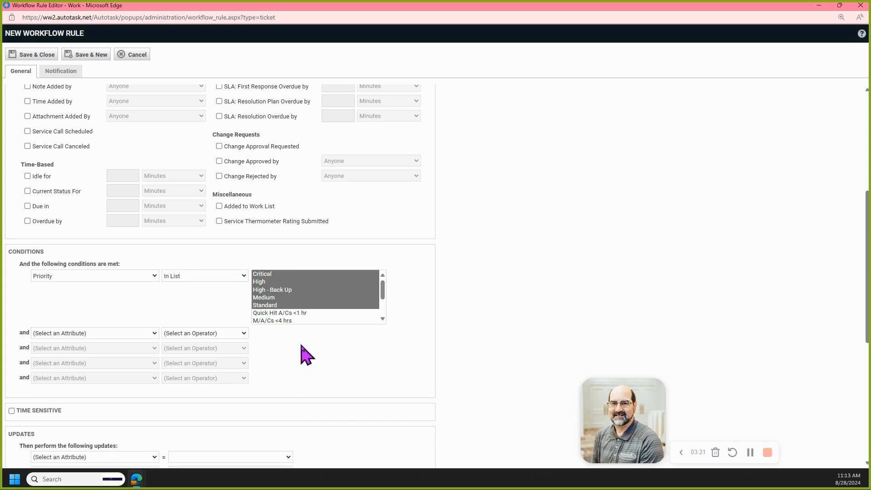
# - Add a second condition requiring Queue Name Not equal to Triage
pyautogui.click(154, 334)
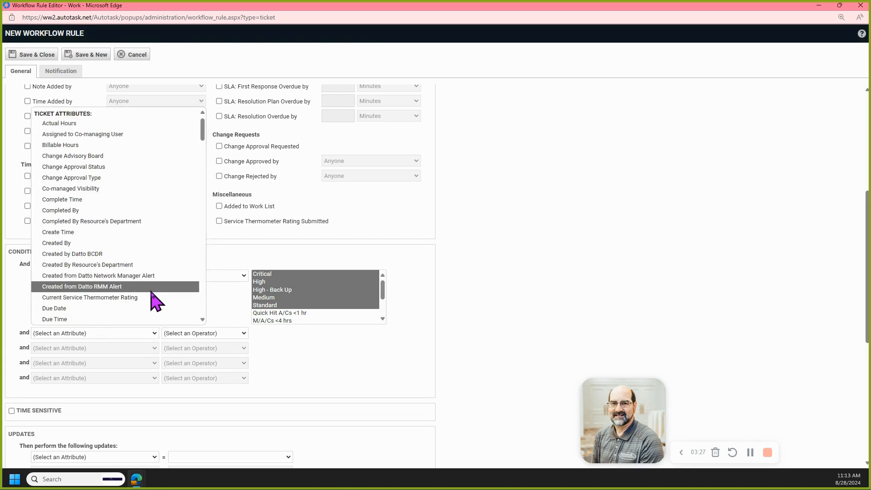
pyautogui.scroll(1, 151, 292)
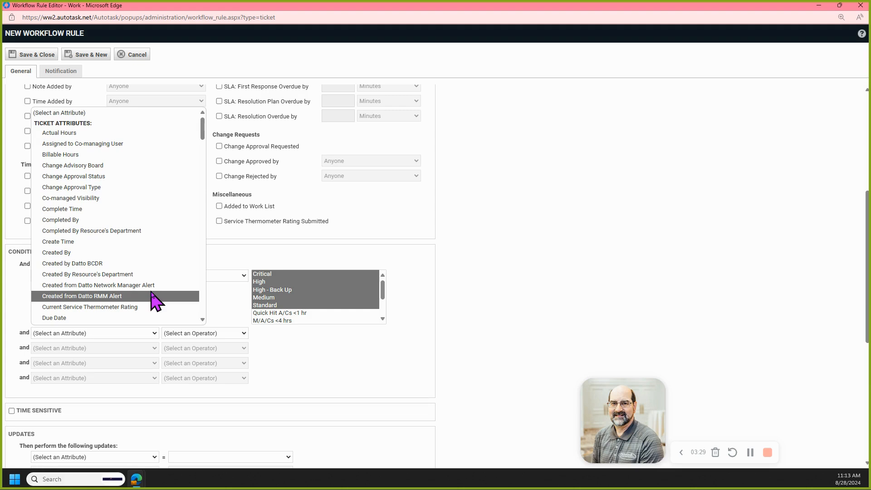
pyautogui.scroll(-5, 152, 299)
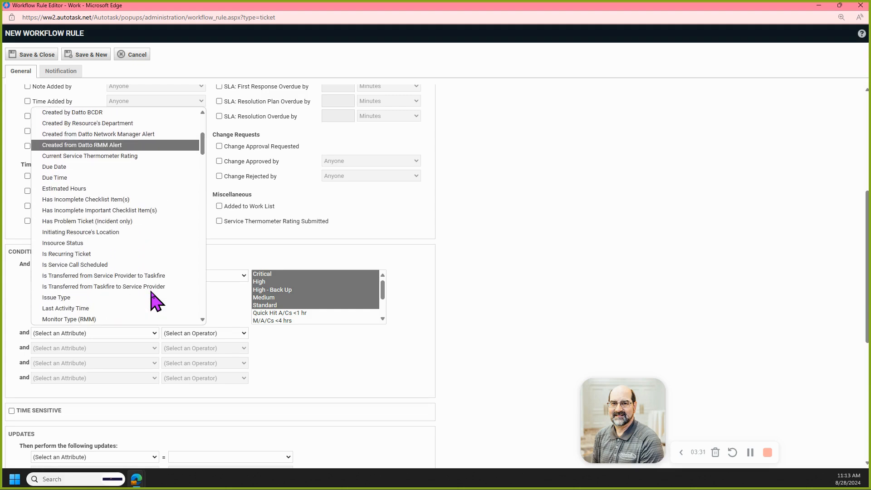
pyautogui.scroll(-1, 152, 300)
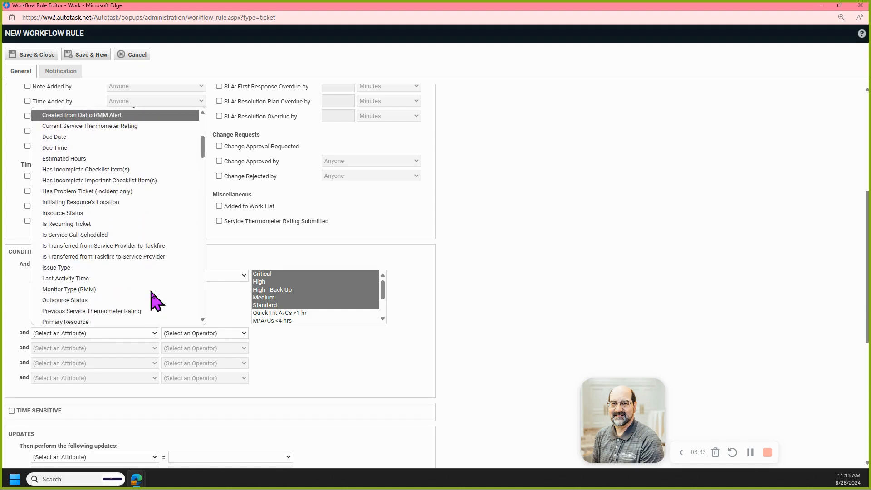
pyautogui.scroll(-3, 152, 292)
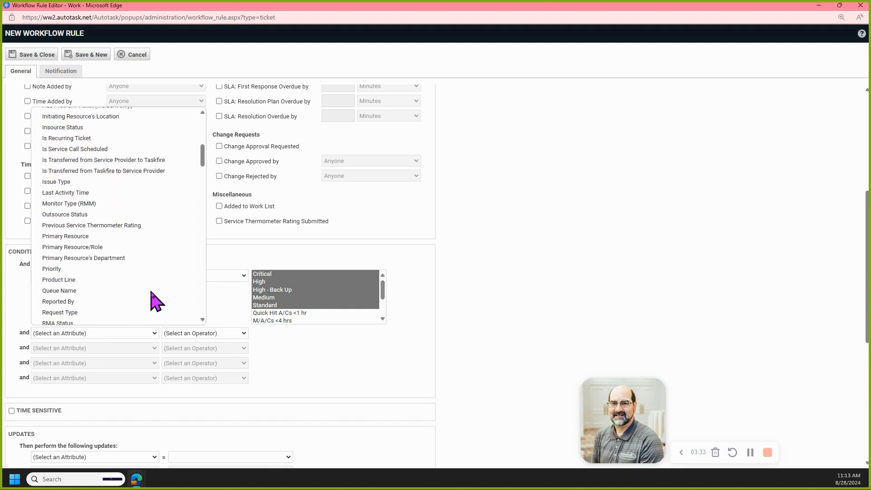
pyautogui.click(105, 287)
pyautogui.click(244, 334)
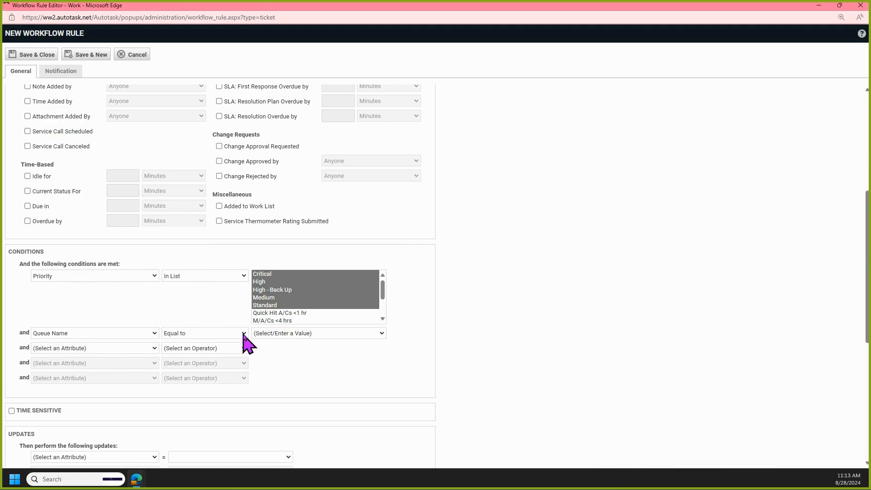
pyautogui.click(246, 334)
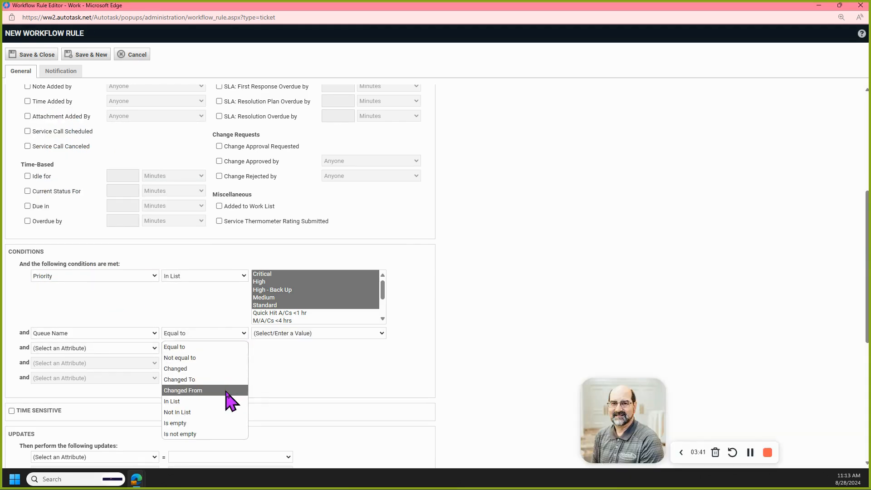
pyautogui.click(227, 358)
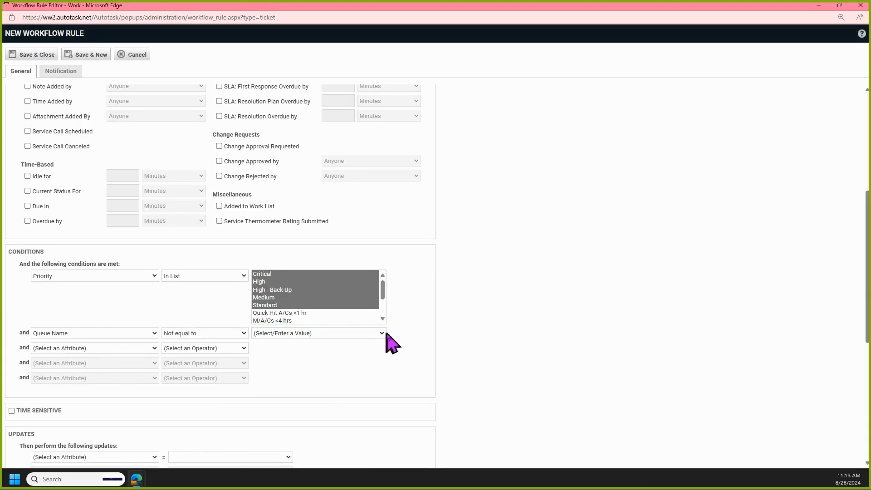
pyautogui.click(383, 333)
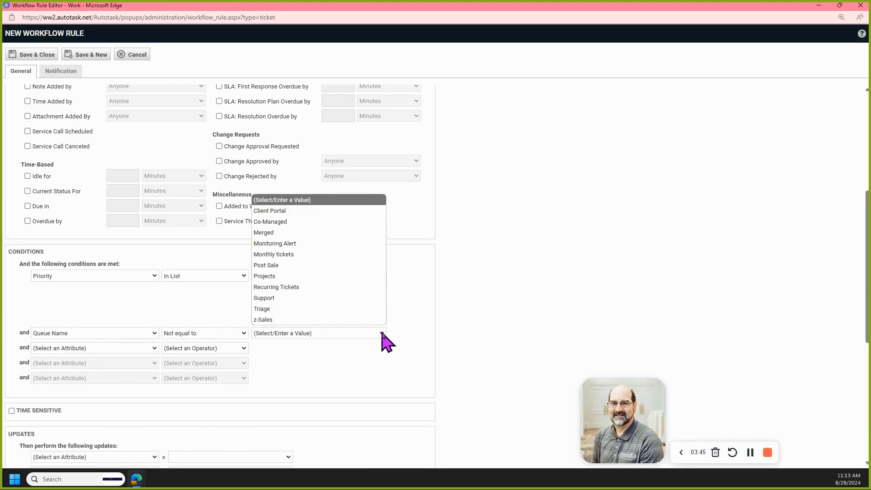
pyautogui.click(375, 308)
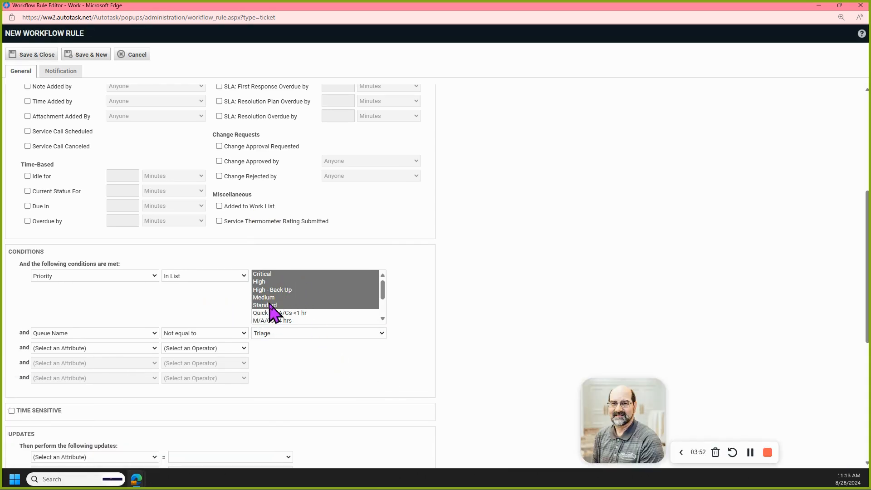
# - Set the attribute of the rule's first update to Ticket Type
pyautogui.scroll(-3, 299, 367)
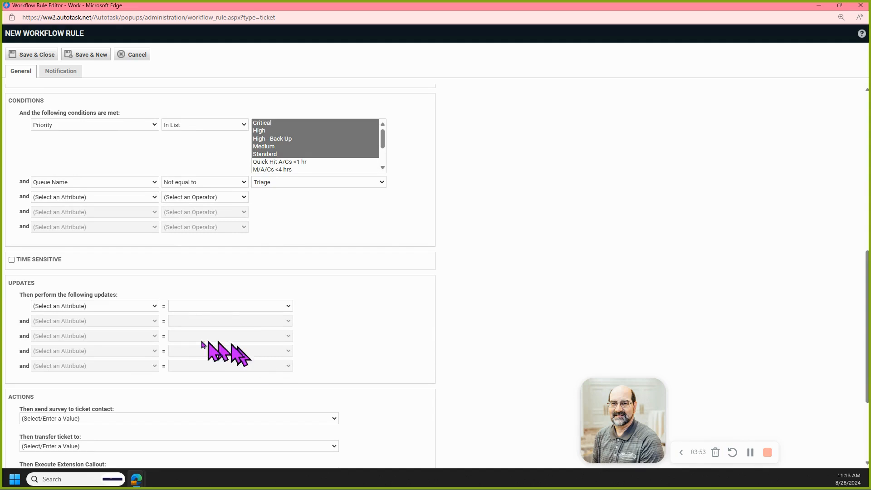
pyautogui.click(155, 306)
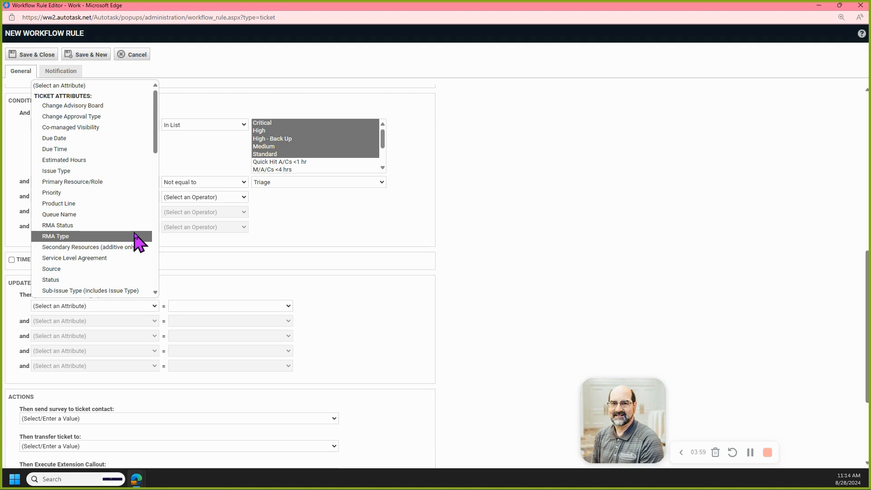
pyautogui.scroll(-2, 136, 239)
pyautogui.scroll(2, 136, 239)
pyautogui.scroll(-3, 136, 242)
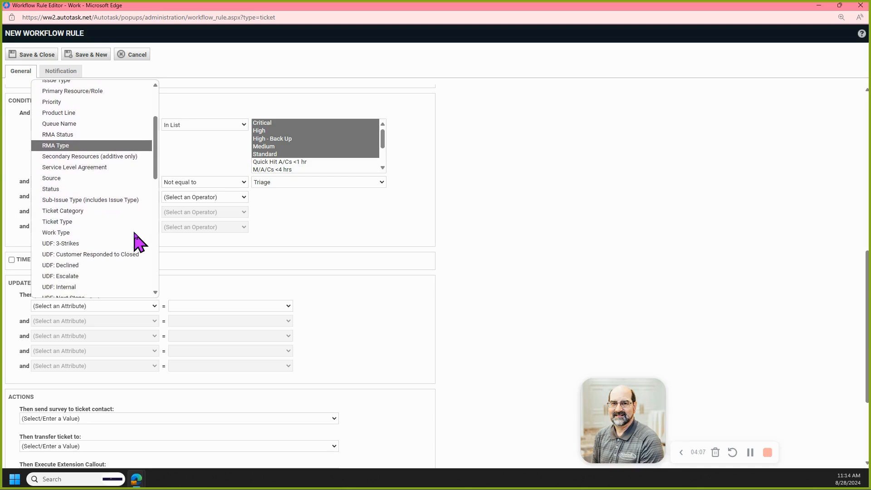
pyautogui.click(97, 222)
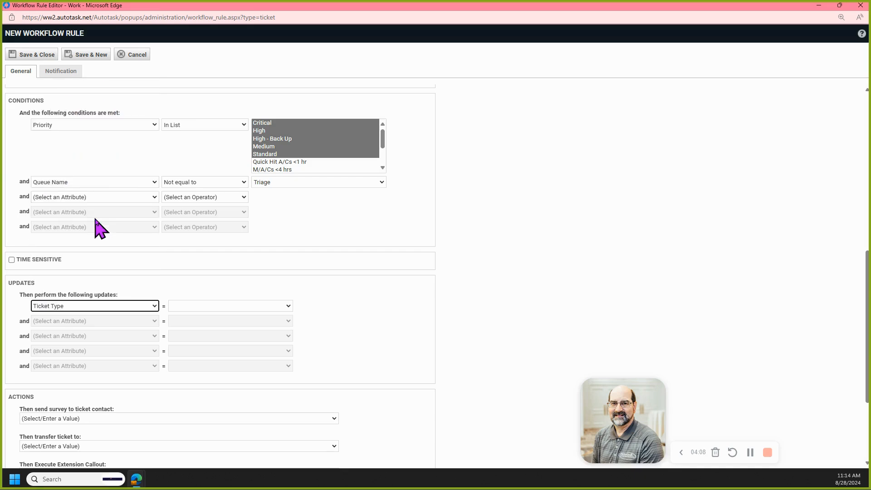
# - Set the attribute of the rule's second update to Ticket Category
pyautogui.click(155, 321)
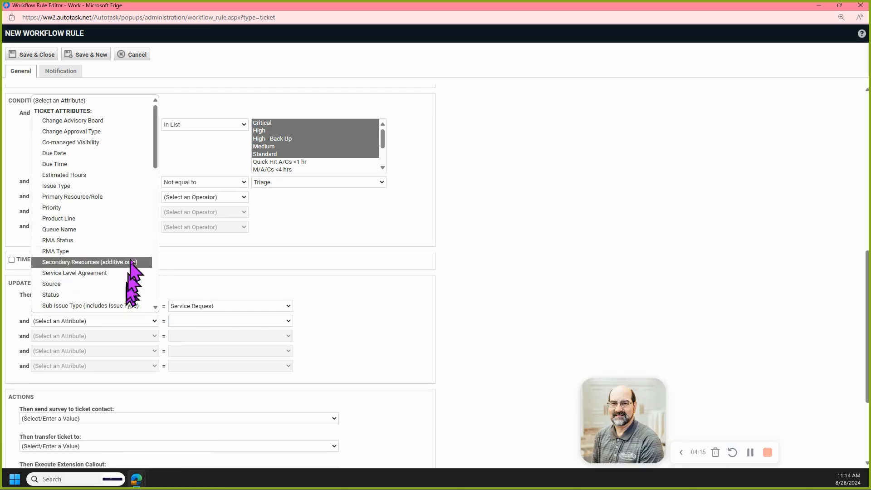
pyautogui.scroll(-1, 138, 185)
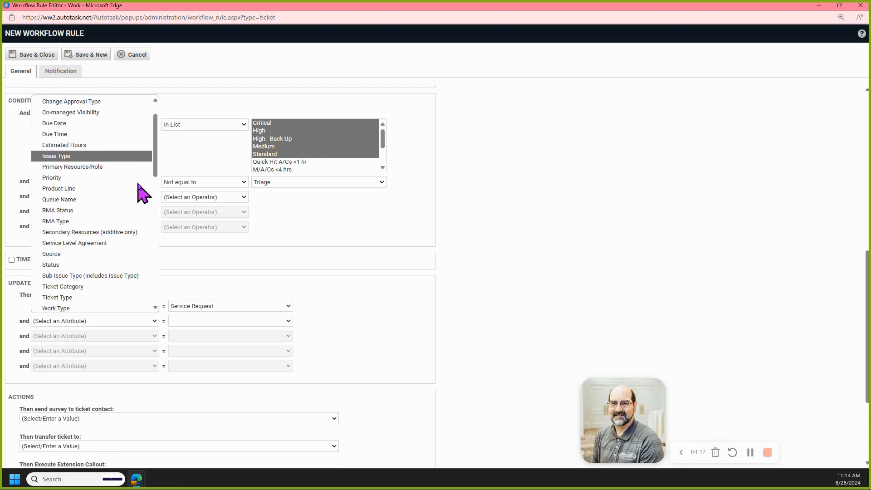
pyautogui.scroll(-1, 138, 185)
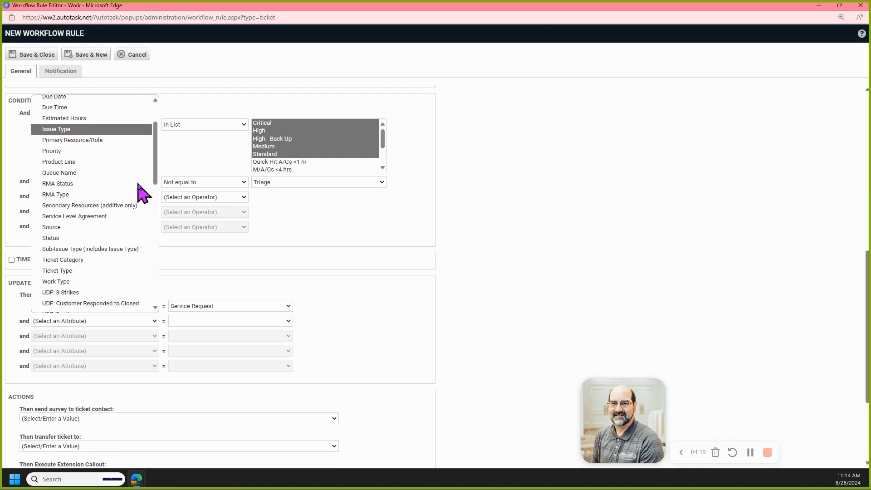
pyautogui.scroll(-1, 139, 185)
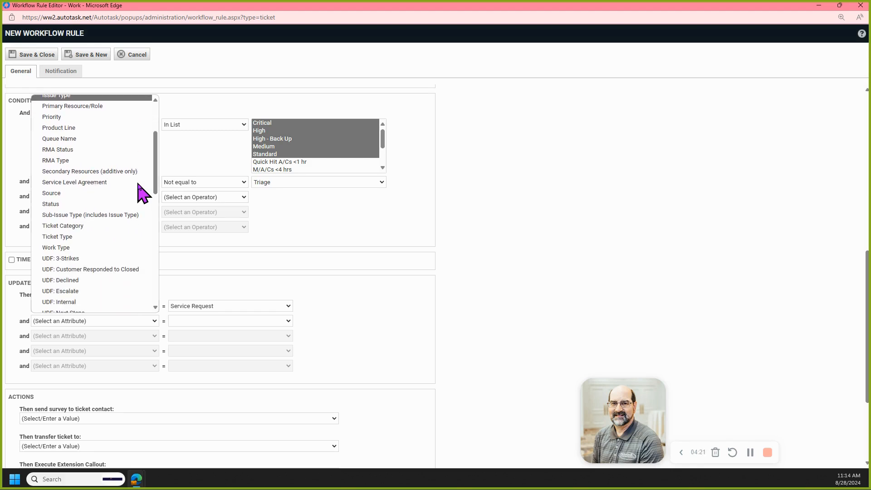
pyautogui.scroll(-1, 139, 185)
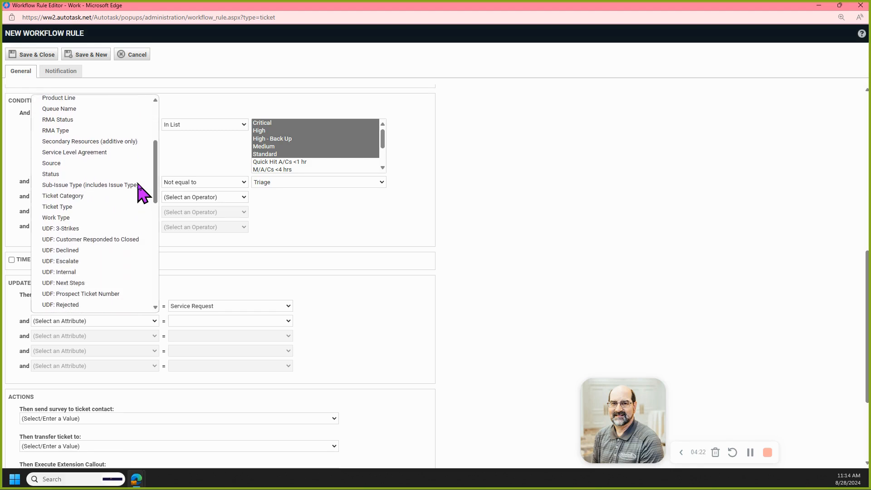
pyautogui.click(97, 199)
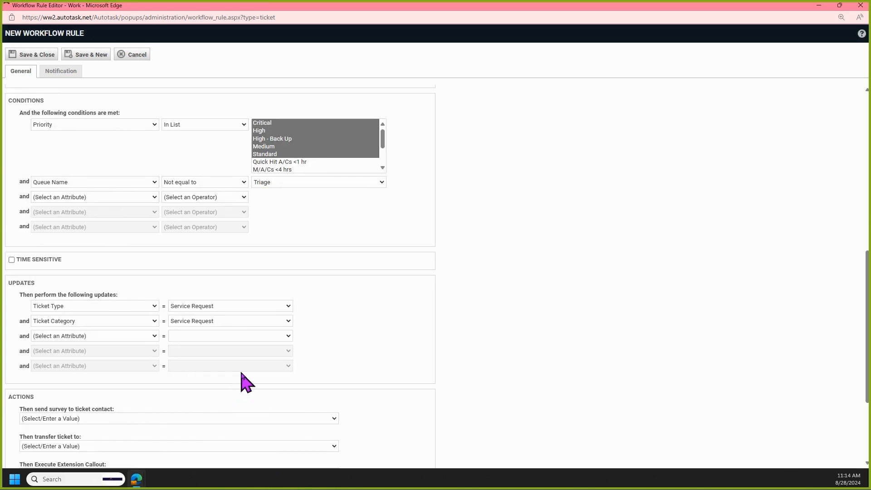
# - Set the Ticket Type update to Incident and the Ticket Category update to Copy (1) of Standard - real
pyautogui.click(287, 307)
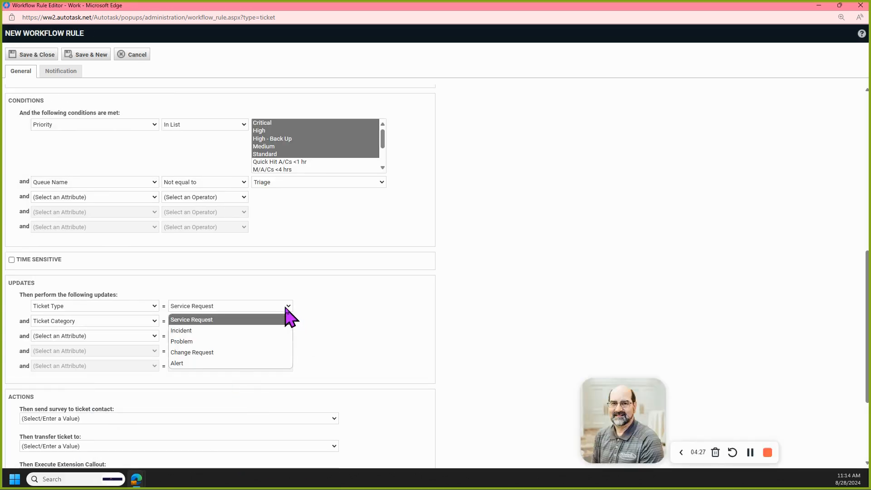
pyautogui.click(273, 331)
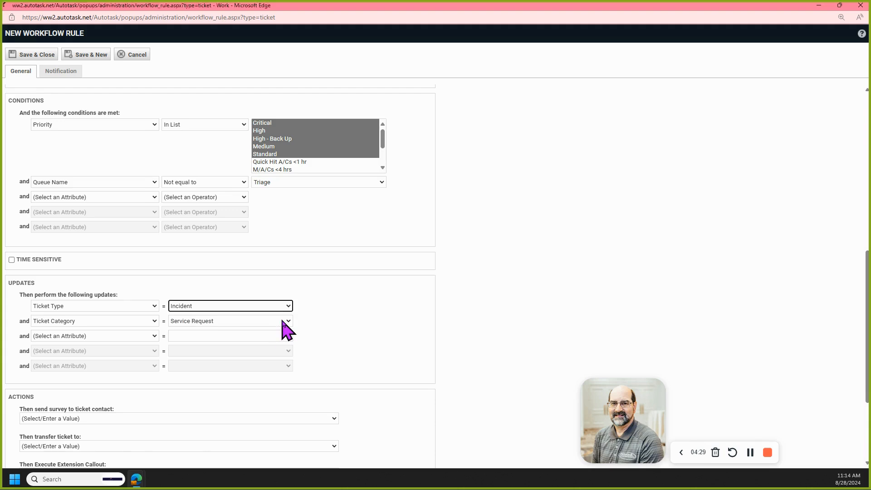
pyautogui.click(289, 322)
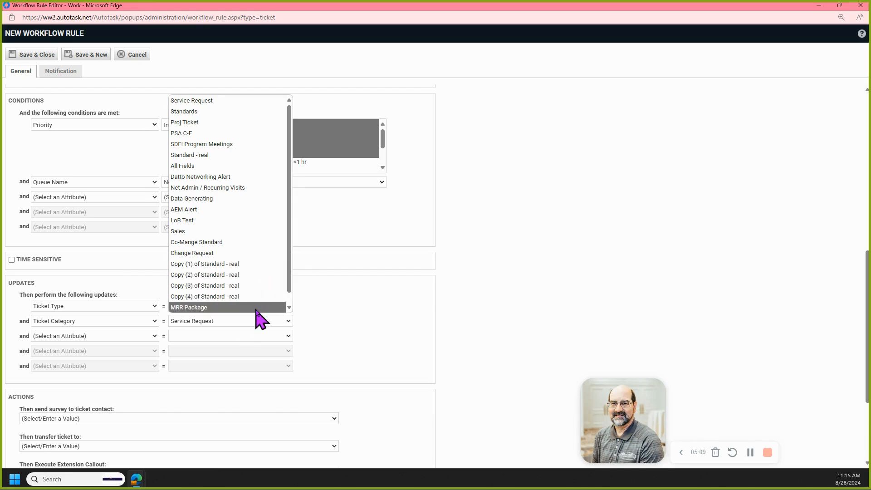
pyautogui.click(250, 269)
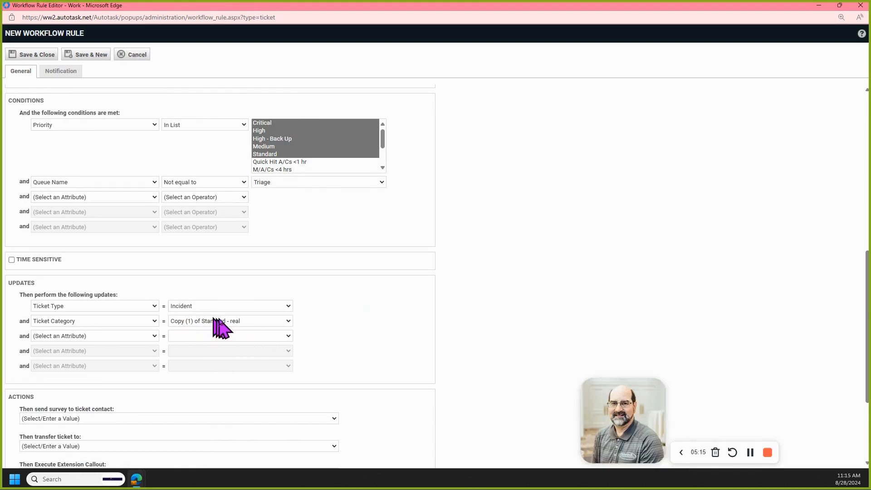
# - Review the rule's description, events, conditions and updates for consistency
pyautogui.scroll(1, 347, 336)
pyautogui.scroll(-2, 347, 336)
pyautogui.scroll(3, 347, 336)
pyautogui.scroll(5, 347, 336)
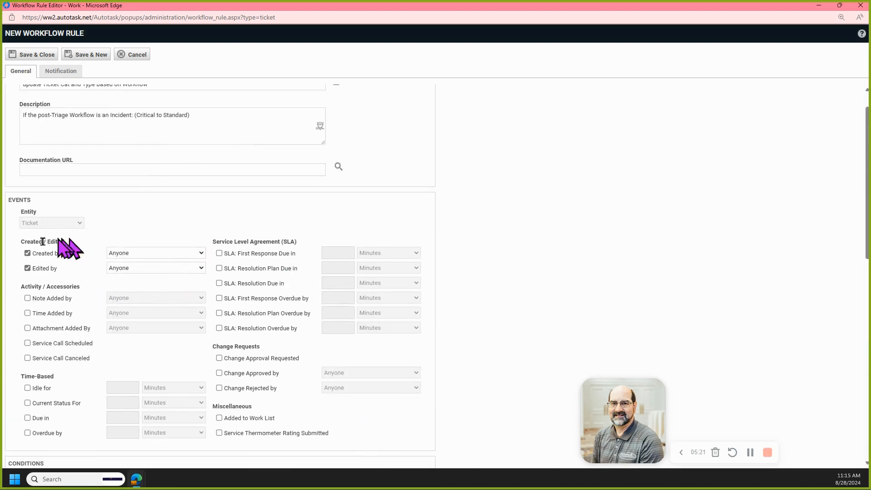
pyautogui.scroll(-2, 131, 279)
pyautogui.scroll(-2, 131, 286)
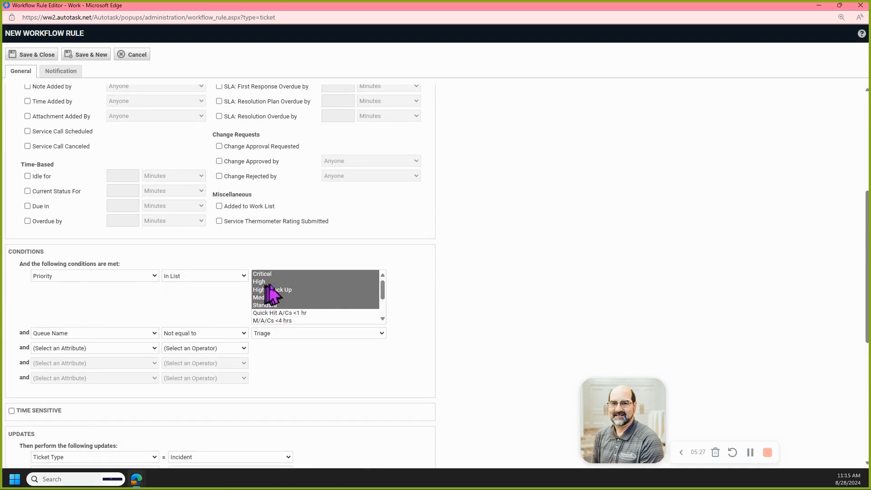
pyautogui.scroll(-1, 282, 368)
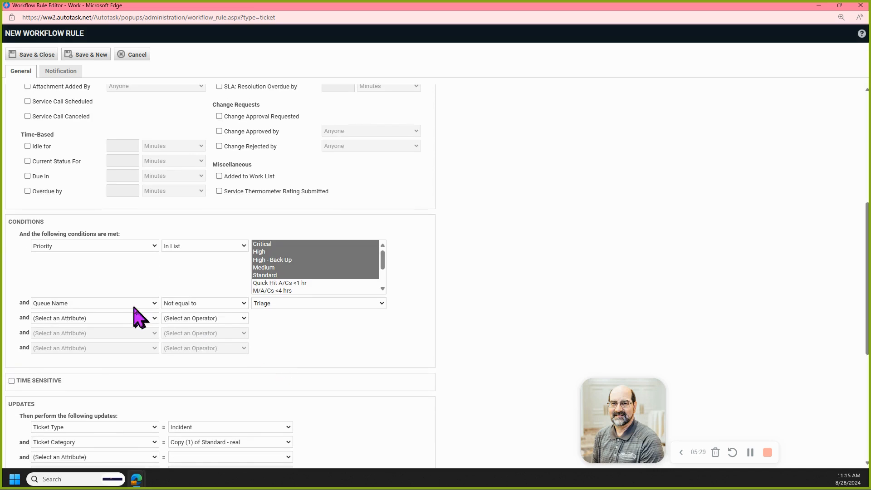
pyautogui.scroll(-2, 292, 335)
pyautogui.scroll(-1, 292, 330)
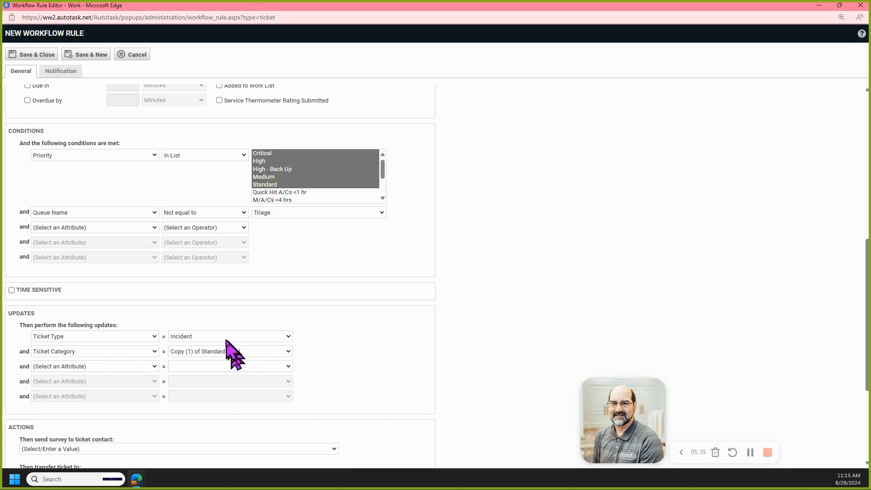
pyautogui.scroll(1, 360, 360)
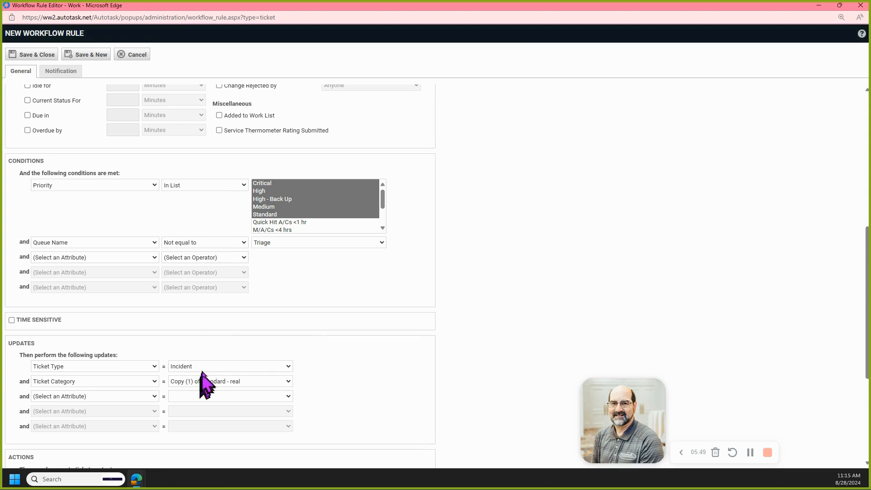
pyautogui.scroll(4, 336, 345)
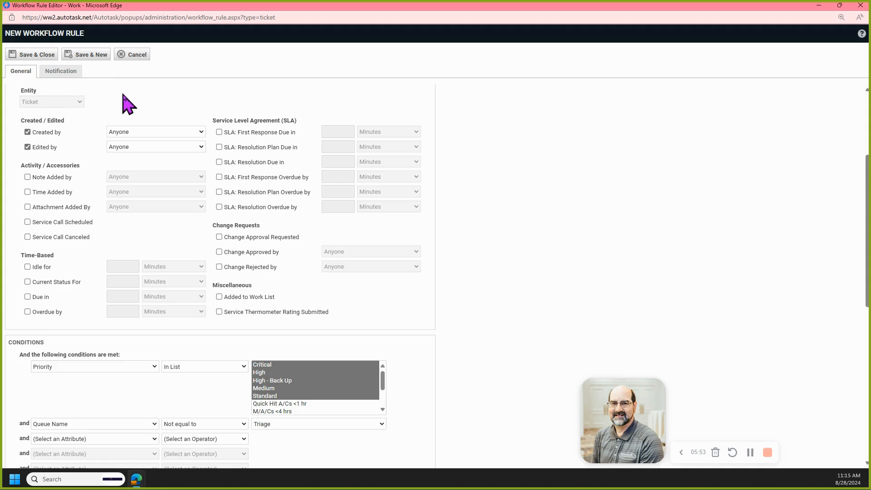
# - Save the new workflow rule and close its editor
pyautogui.scroll(3, 127, 104)
pyautogui.click(34, 55)
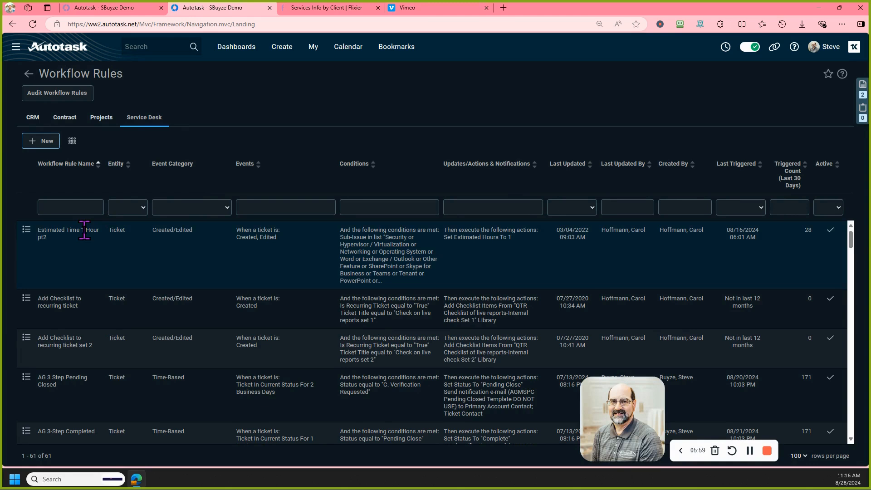
# - Filter the workflow rules by the name "Type" and copy the rule "update Ticket Cat and Type based on Workflow"
pyautogui.click(84, 208)
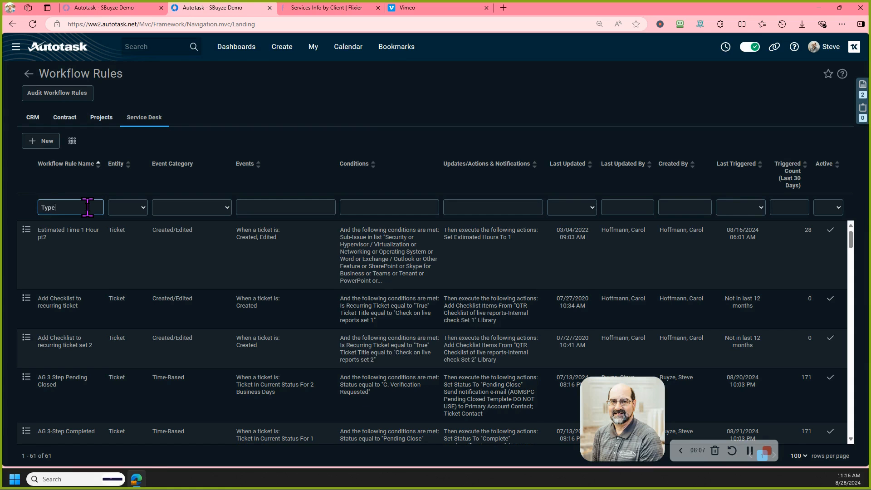
pyautogui.write('Type')
pyautogui.press('Return')
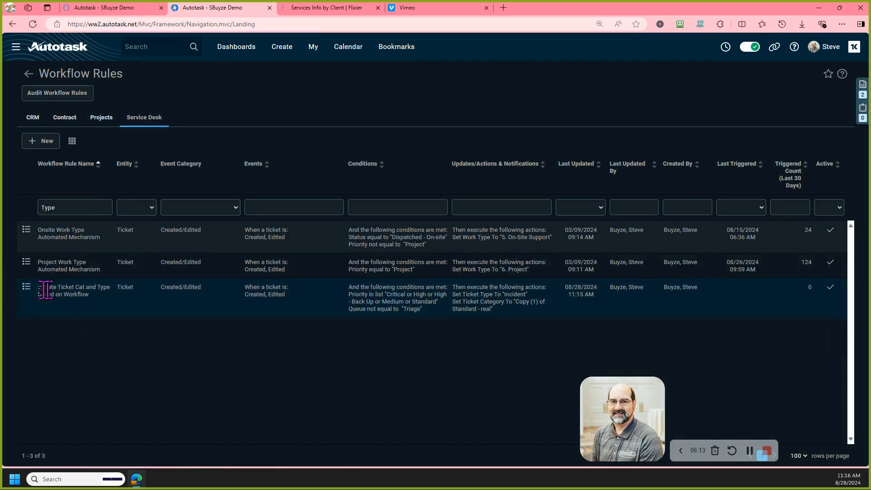
pyautogui.click(26, 289)
pyautogui.click(89, 332)
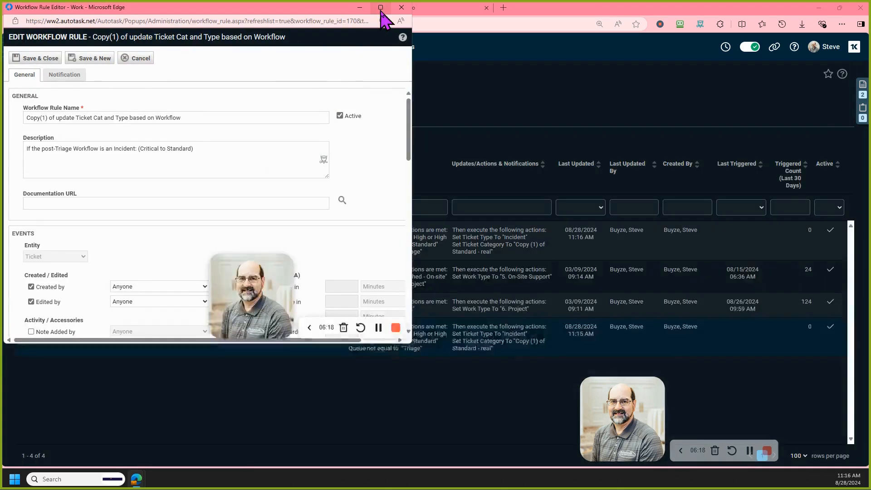
pyautogui.click(380, 7)
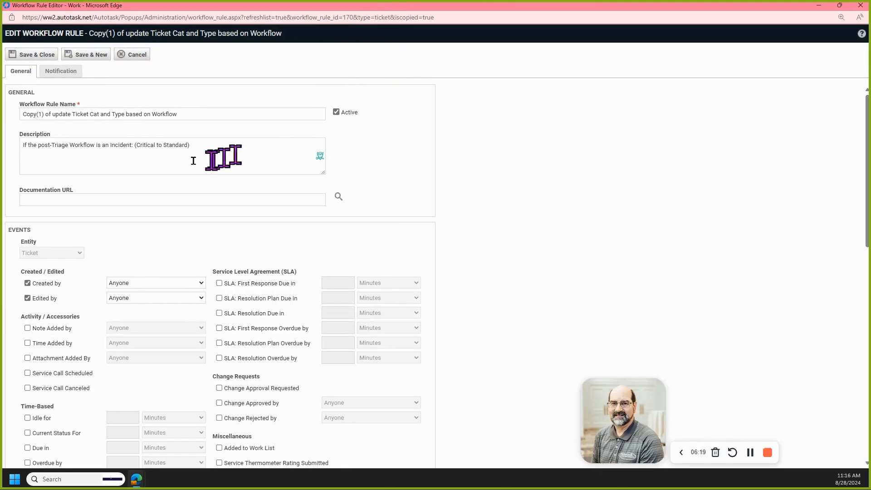
# - Rename the copied rule as "Update Ticket Cat and Type based on Workflow Service Request"
pyautogui.moveTo(54, 114); pyautogui.dragTo(15, 121)
pyautogui.press('Delete')
pyautogui.press('Delete')
pyautogui.press('Delete')
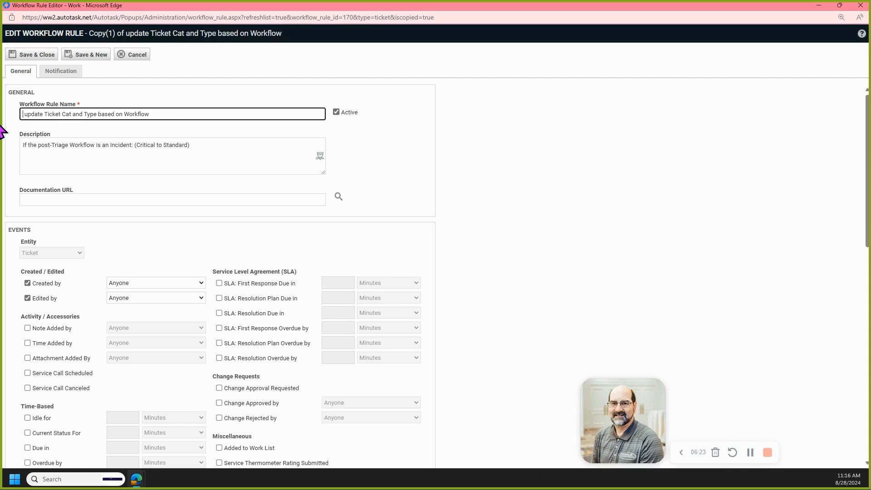
pyautogui.write('U')
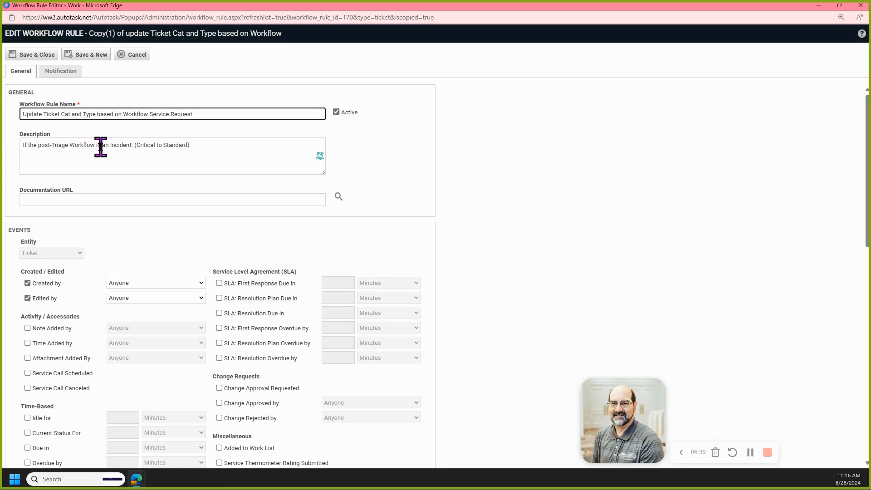
# - Reword the start of the copied rule's description to "If the post-triage Workflow is a Service Request:"
pyautogui.moveTo(95, 147); pyautogui.dragTo(111, 146)
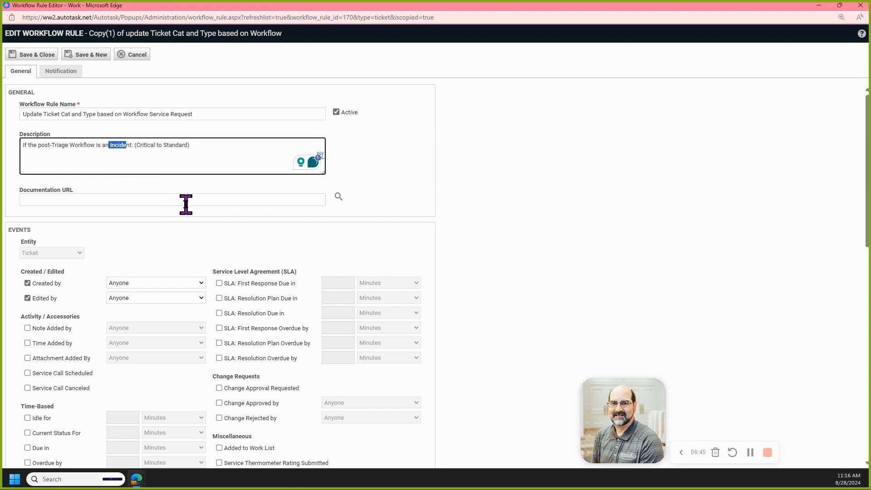
pyautogui.write('Ser')
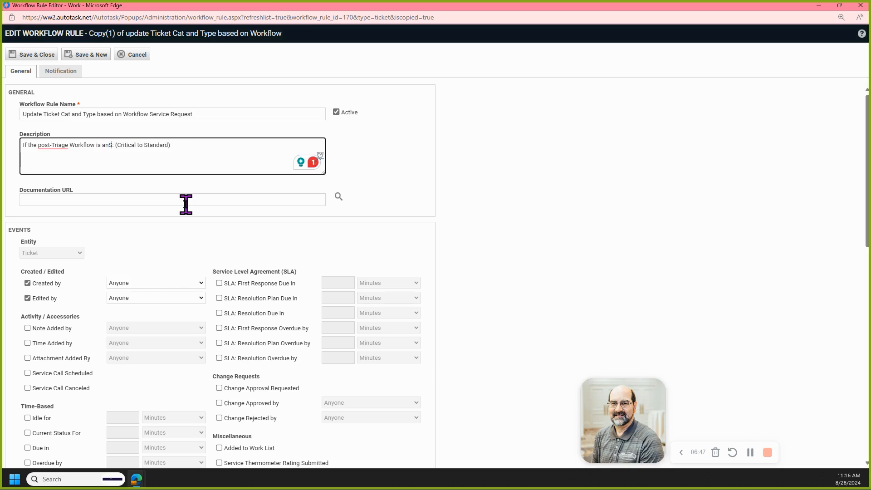
pyautogui.write('vice Request:')
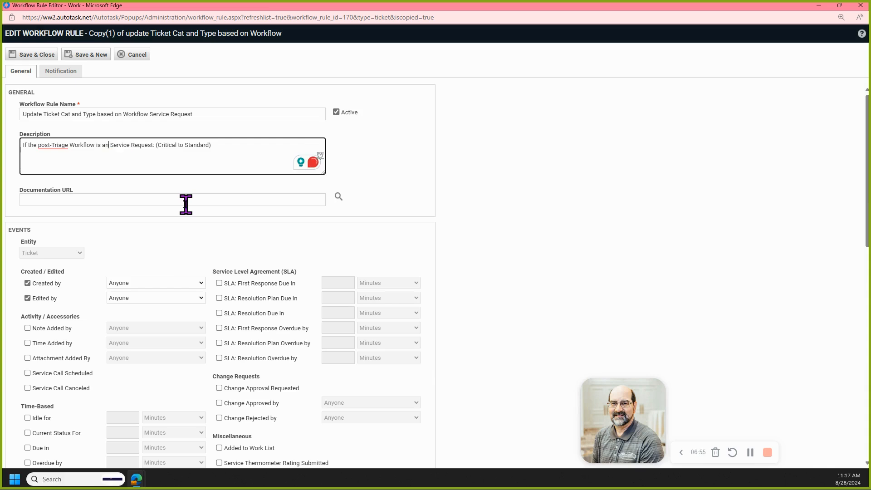
pyautogui.press('BackSpace')
pyautogui.moveTo(53, 146)
pyautogui.click(54, 173)
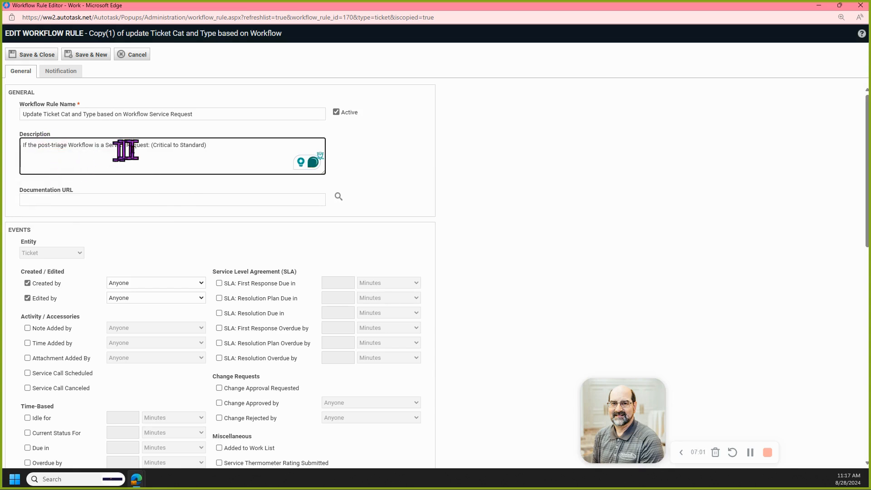
# - Replace the bracketed priority range in the description with "Quick Hit thru Recurring"
pyautogui.click(156, 148)
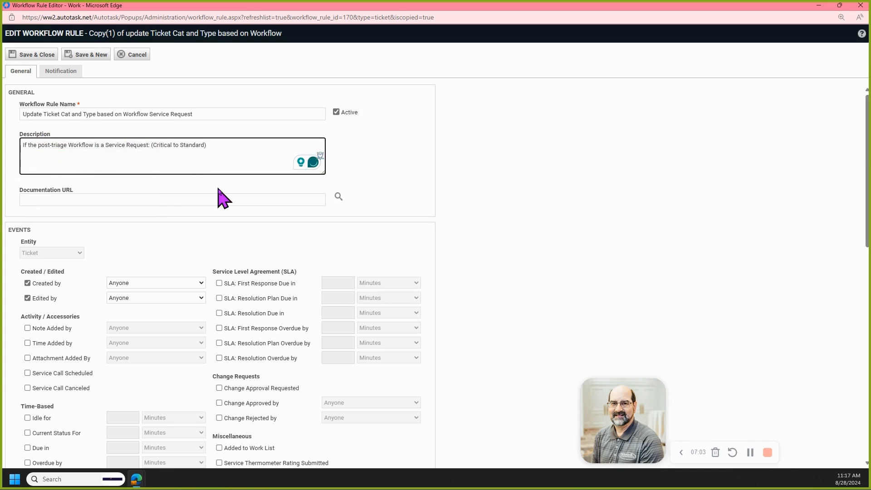
pyautogui.hotkey('shift', 'Left')
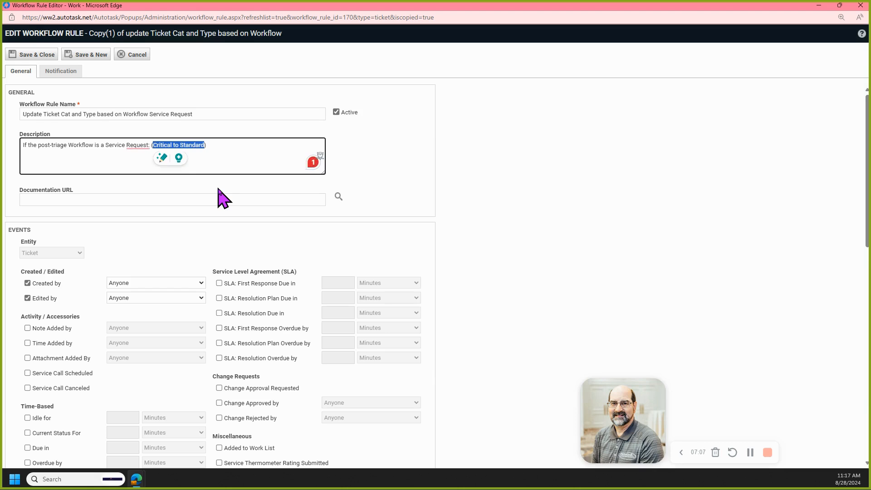
pyautogui.write('Quick Hit thru Recur')
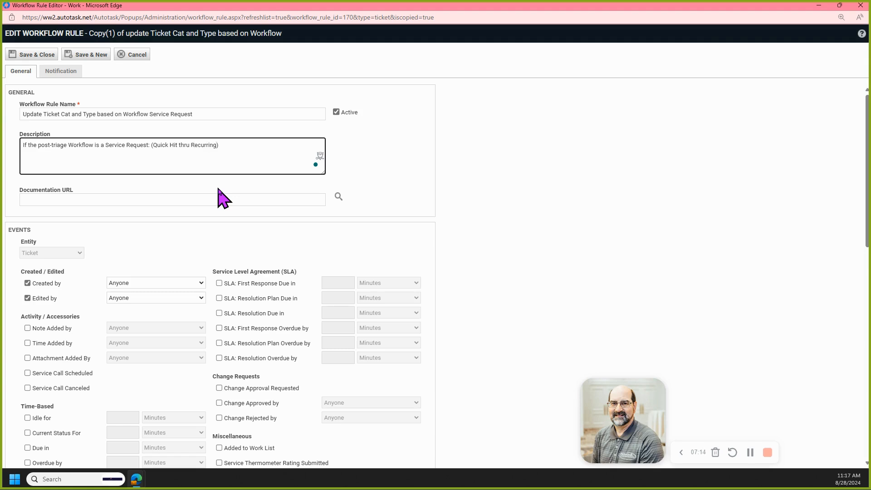
pyautogui.click(396, 203)
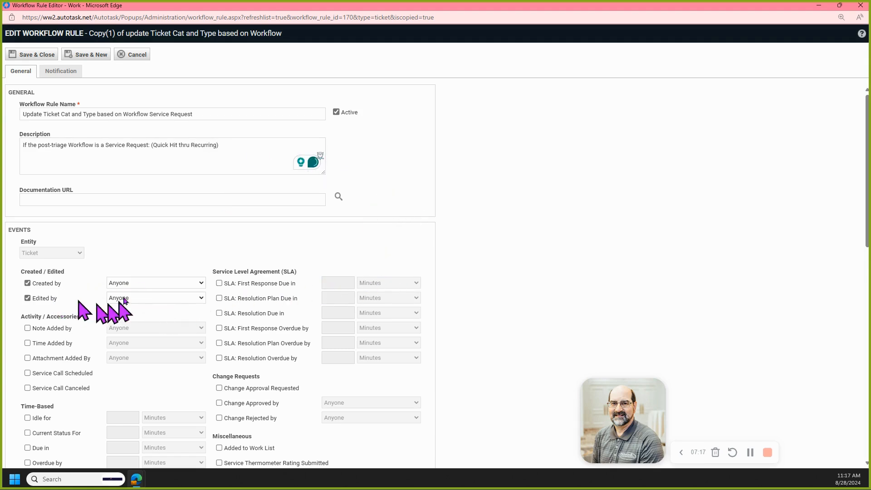
# - Change the operator of the rule's Priority condition to "Not In List"
pyautogui.scroll(-3, 199, 372)
pyautogui.scroll(-1, 179, 390)
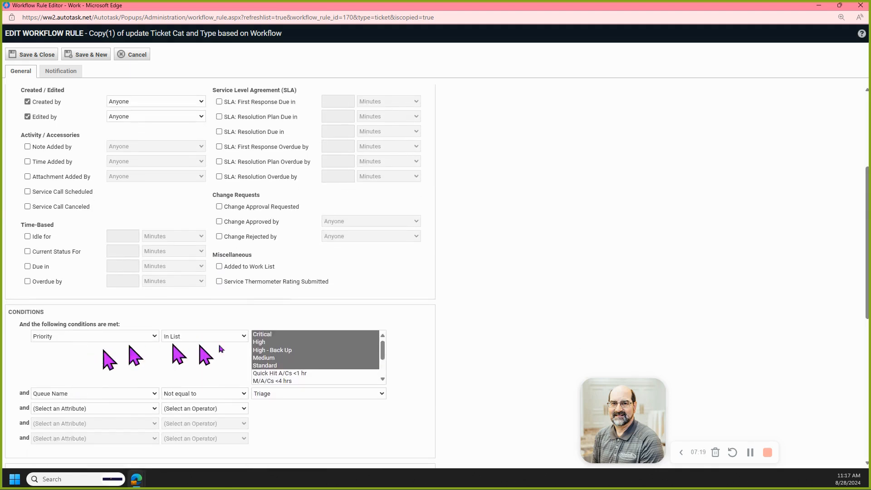
pyautogui.click(245, 338)
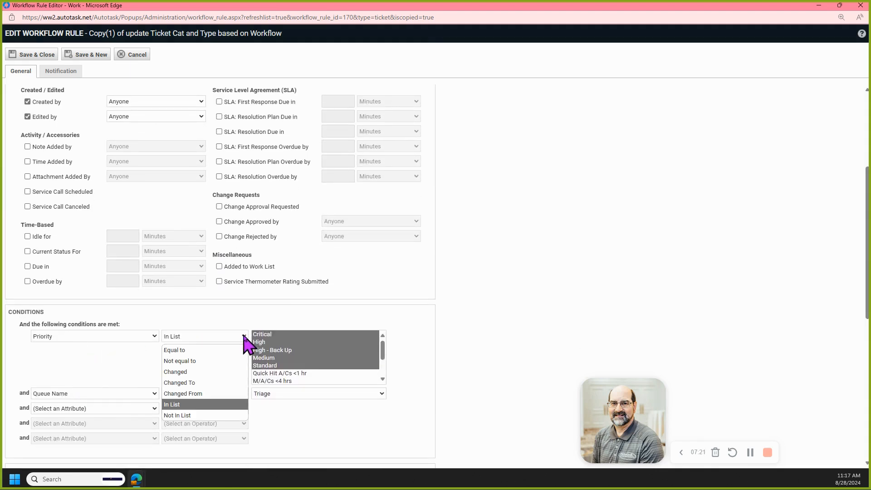
pyautogui.click(217, 415)
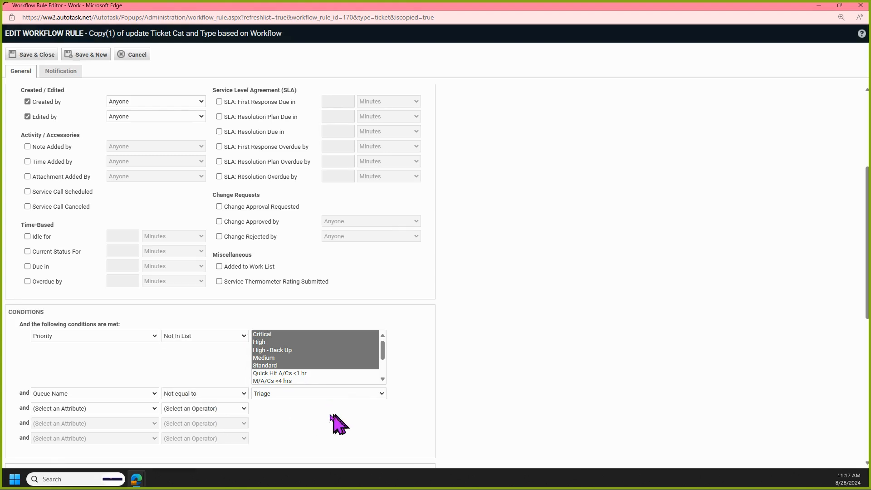
# - Set both the Ticket Type and Ticket Category updates to "Service Request", and save and close the rule
pyautogui.scroll(-2, 325, 419)
pyautogui.scroll(-5, 282, 334)
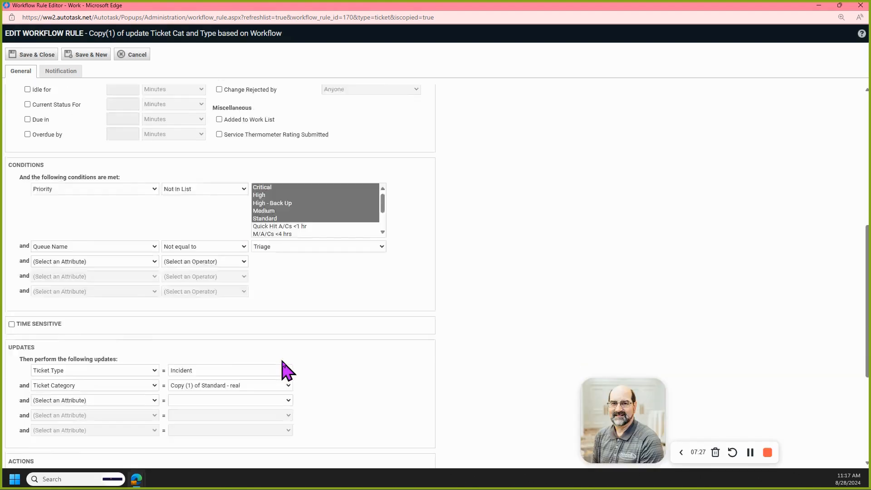
pyautogui.click(289, 307)
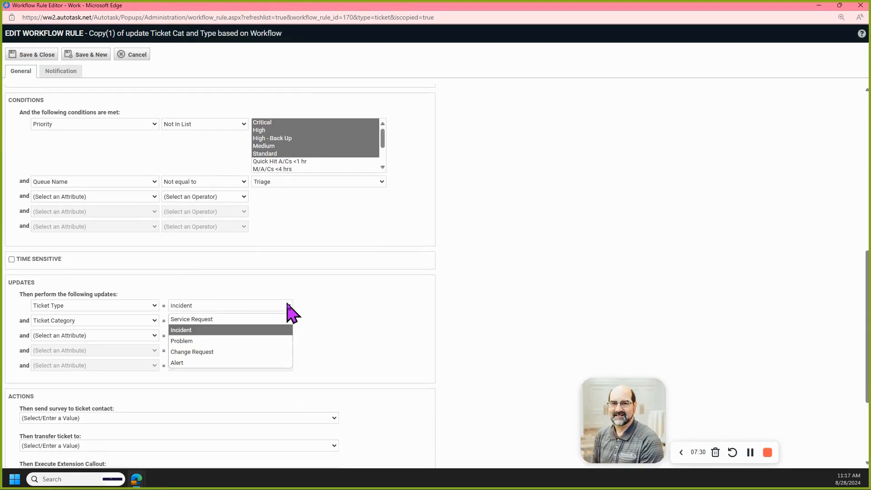
pyautogui.click(278, 319)
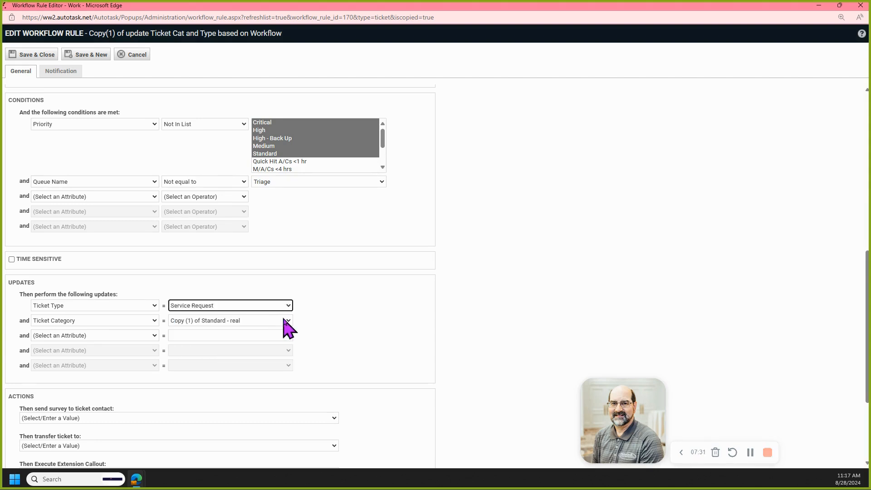
pyautogui.click(288, 321)
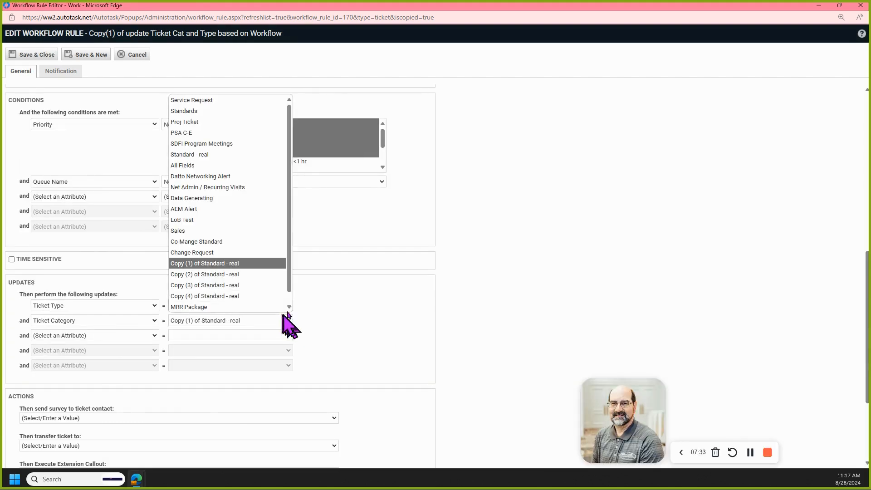
pyautogui.click(248, 104)
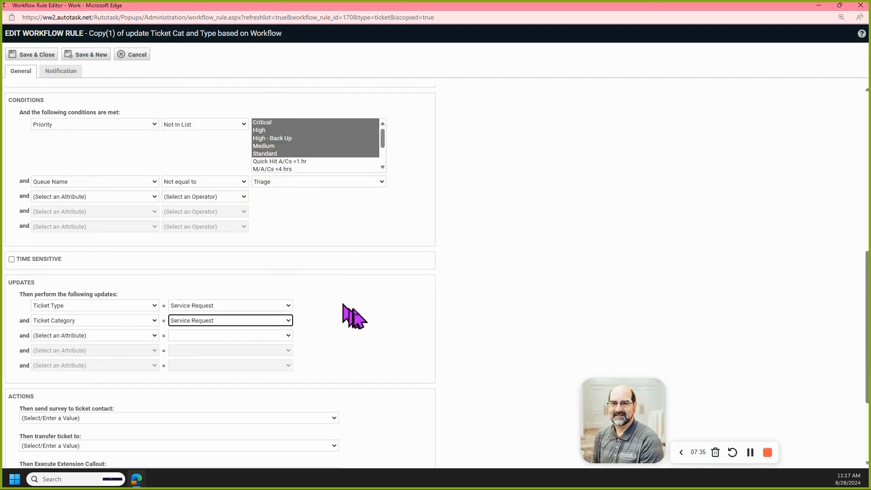
pyautogui.scroll(3, 354, 315)
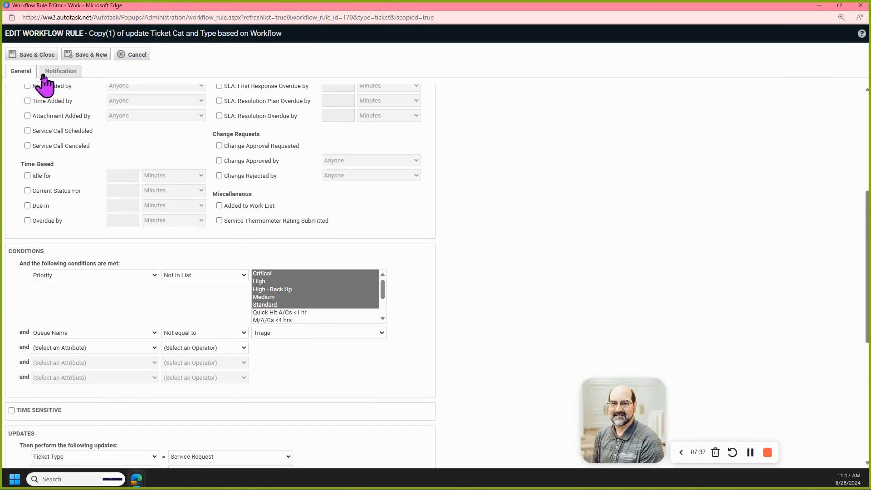
pyautogui.click(46, 54)
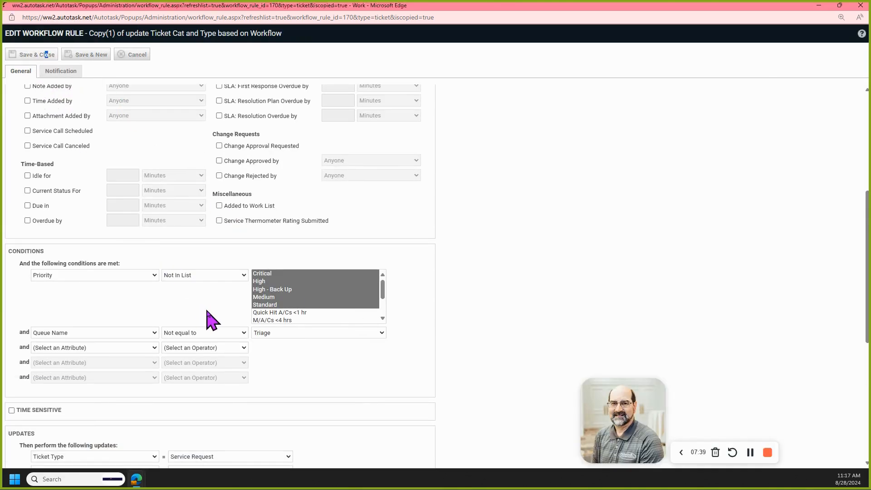